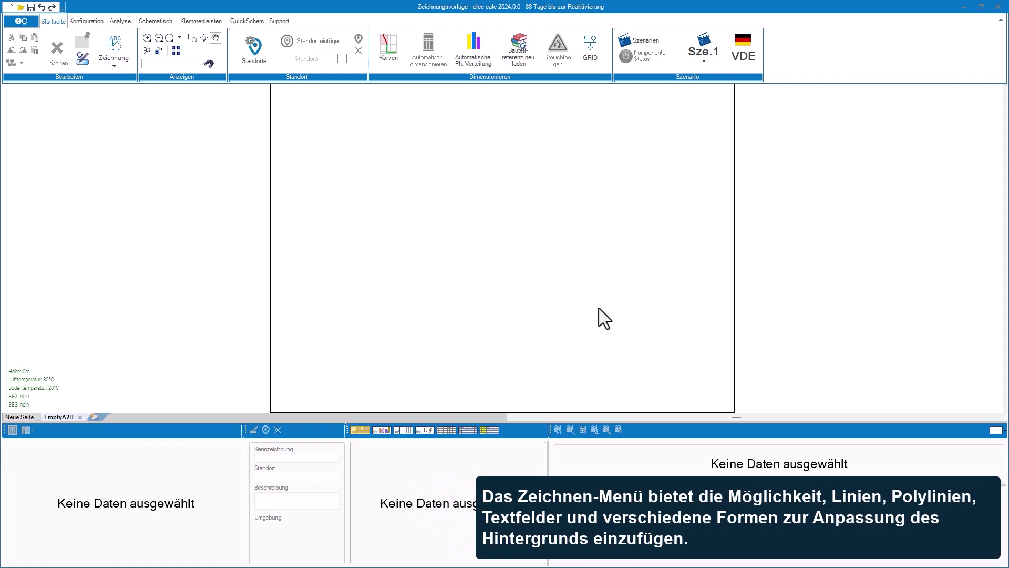
- Draw a polyline forming a low rectangular cell in the page's lower-left corner
click(117, 58)
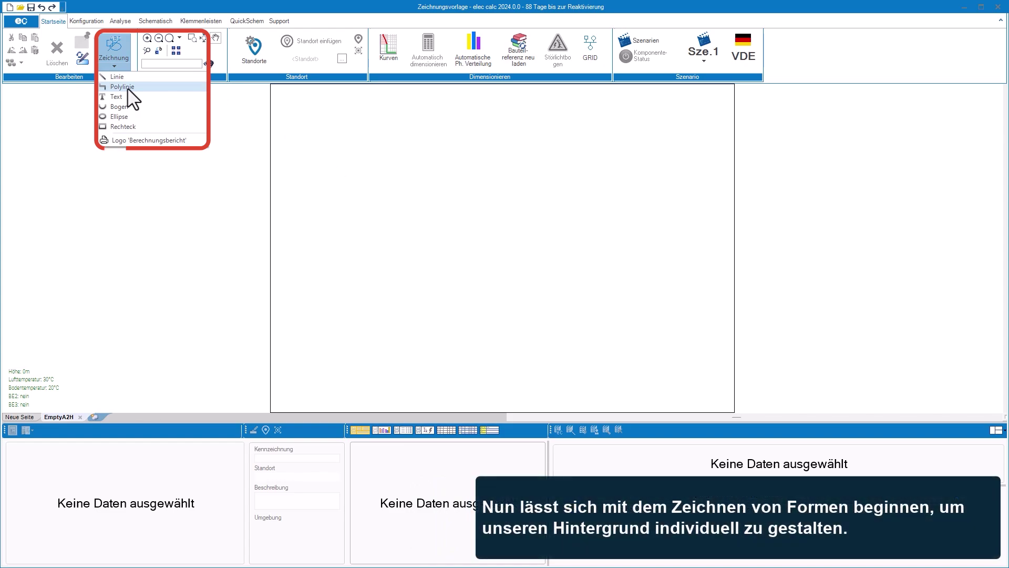
click(126, 88)
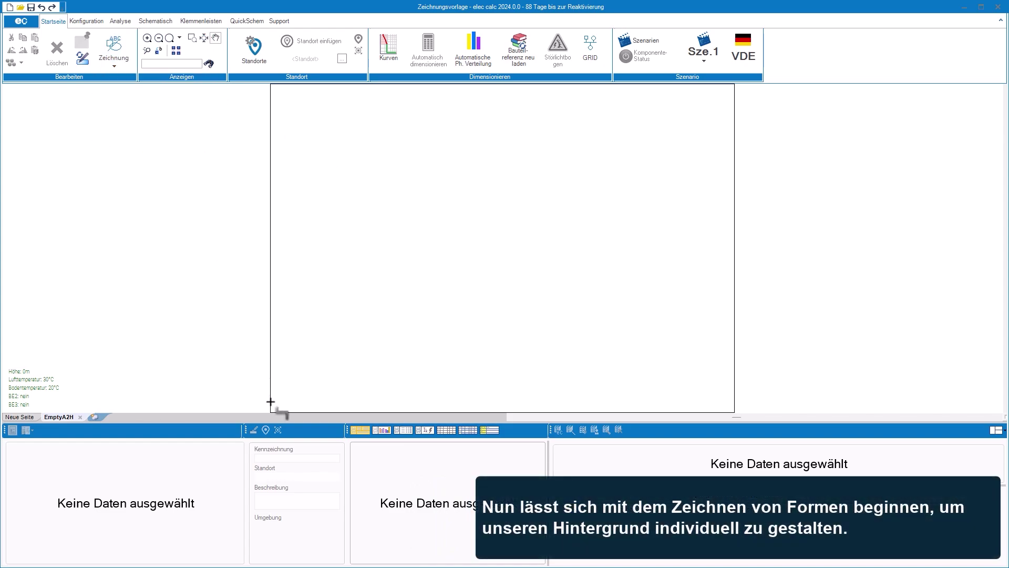
click(270, 401)
click(357, 400)
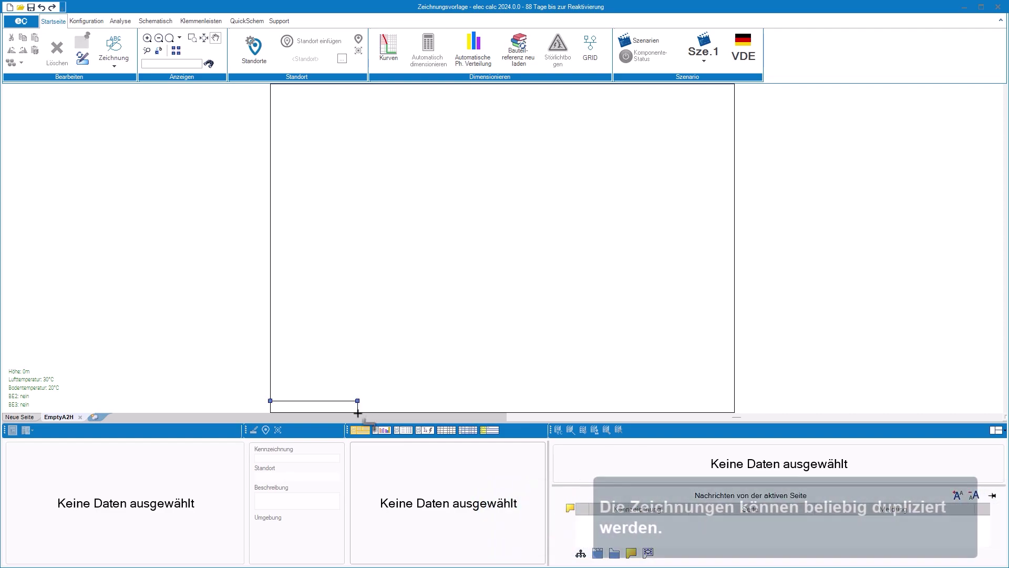
double_click(358, 406)
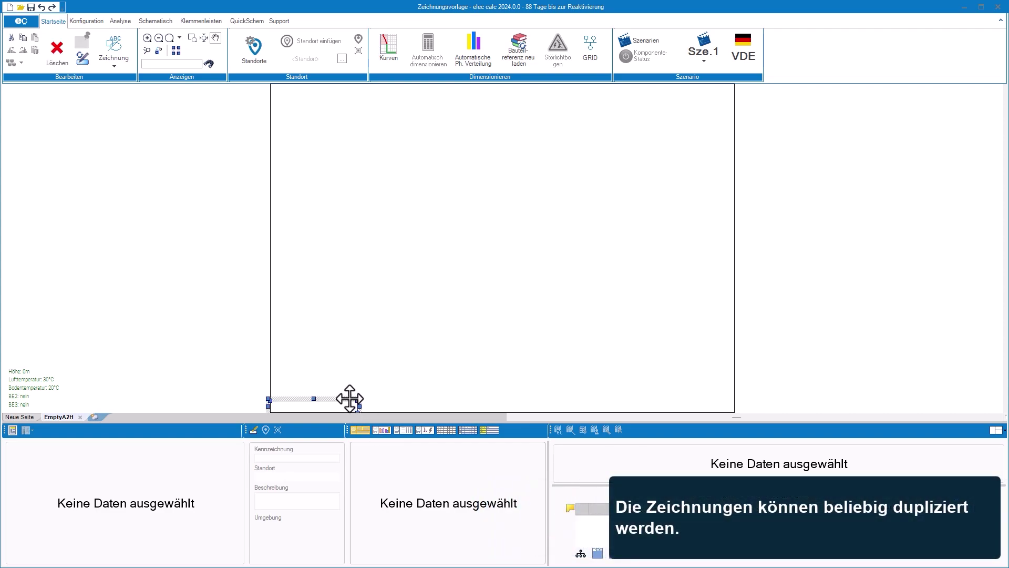
- Duplicate the corner polyline three times and stack the copies upward to form a four-row block along the page's left edge
right_click(350, 400)
click(395, 445)
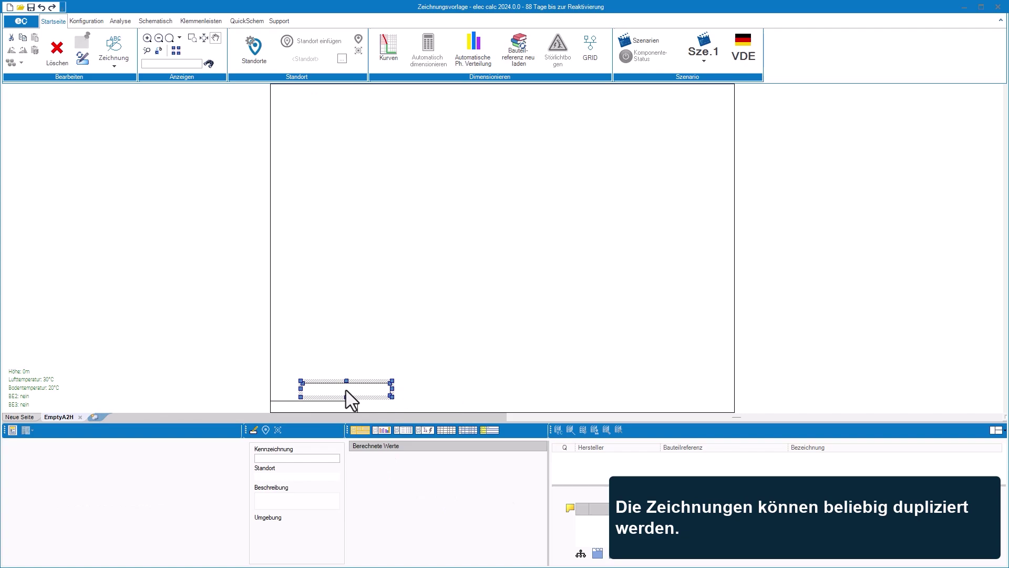
click(333, 385)
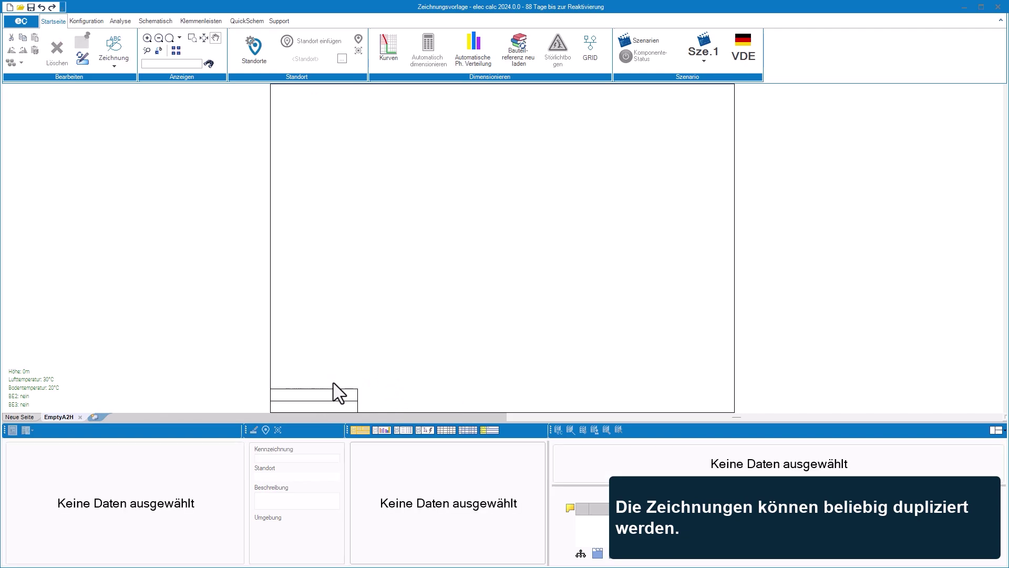
click(329, 390)
right_click(329, 389)
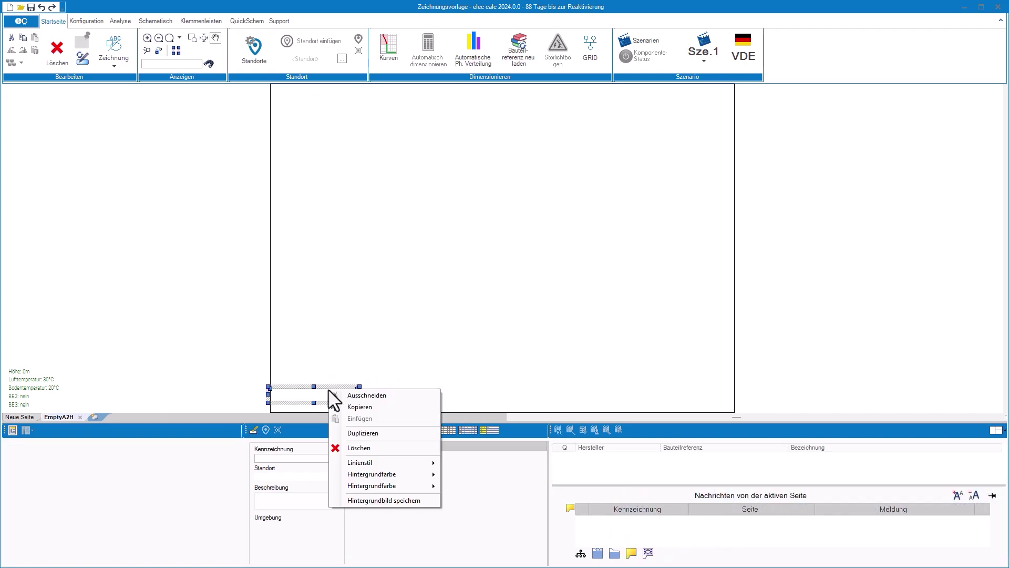
click(395, 433)
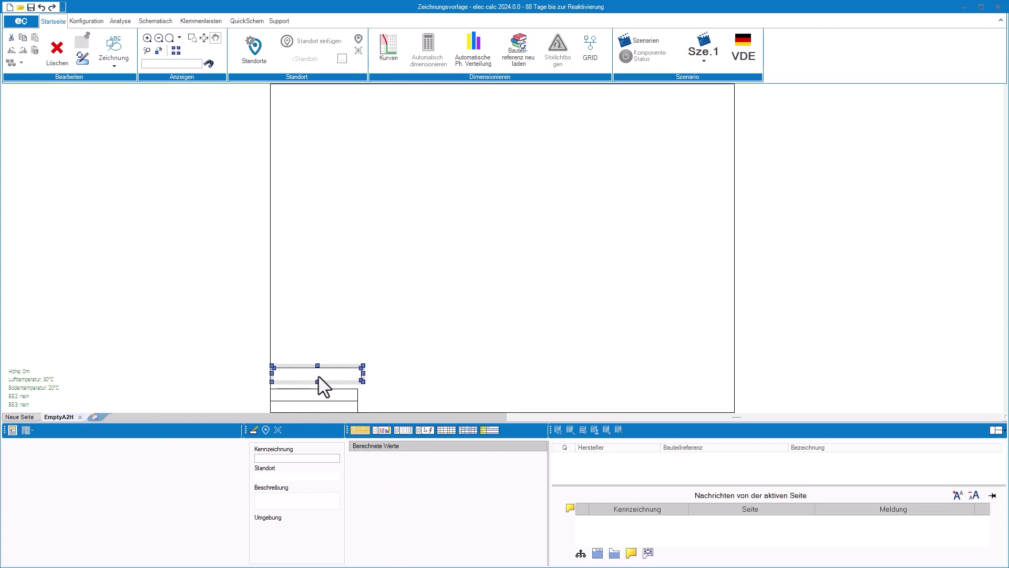
click(334, 385)
click(337, 388)
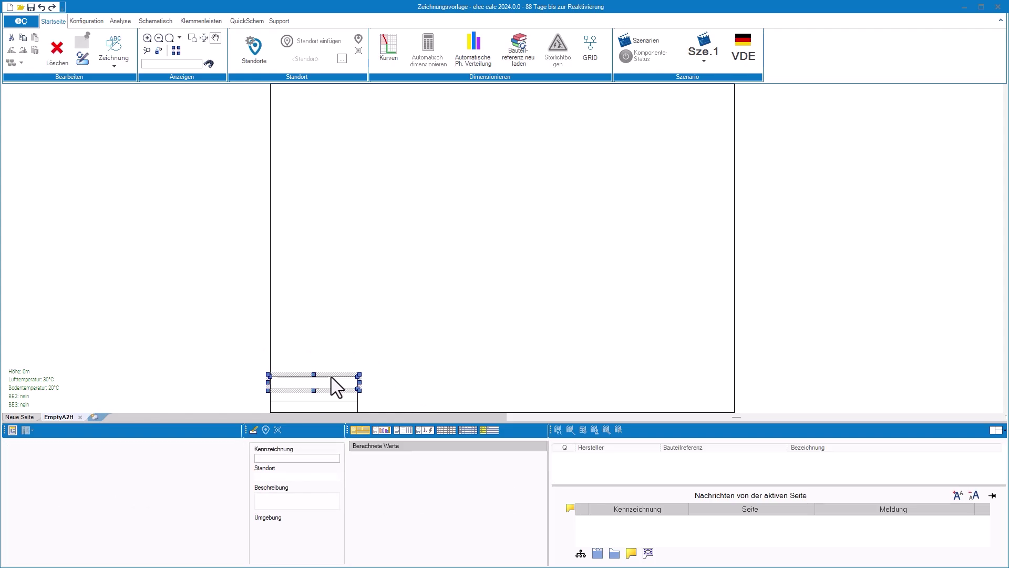
right_click(335, 388)
click(352, 418)
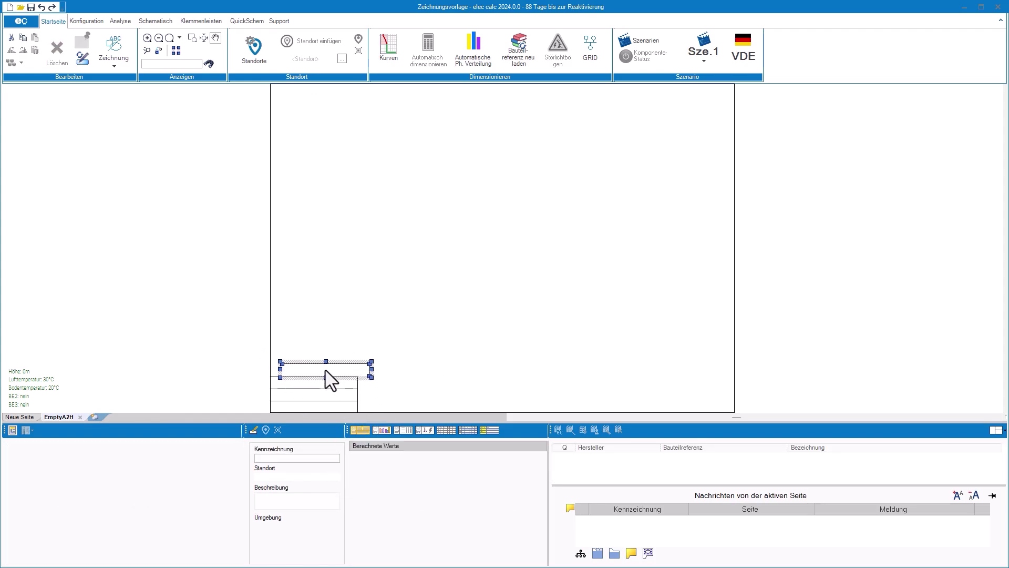
click(335, 363)
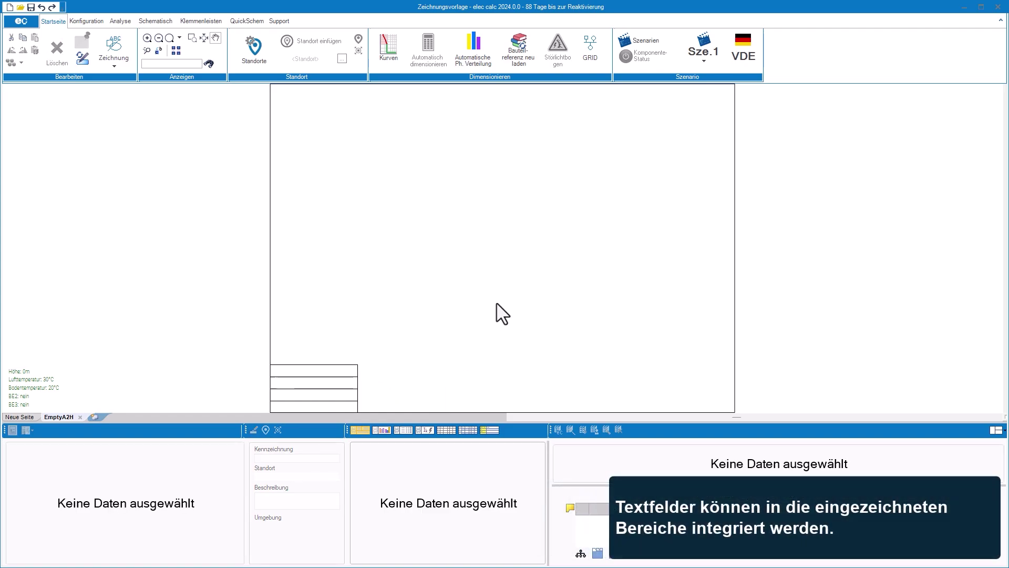
- Insert a text field filling the top row of the four-row block
click(105, 56)
click(125, 108)
drag(269, 365, 354, 376)
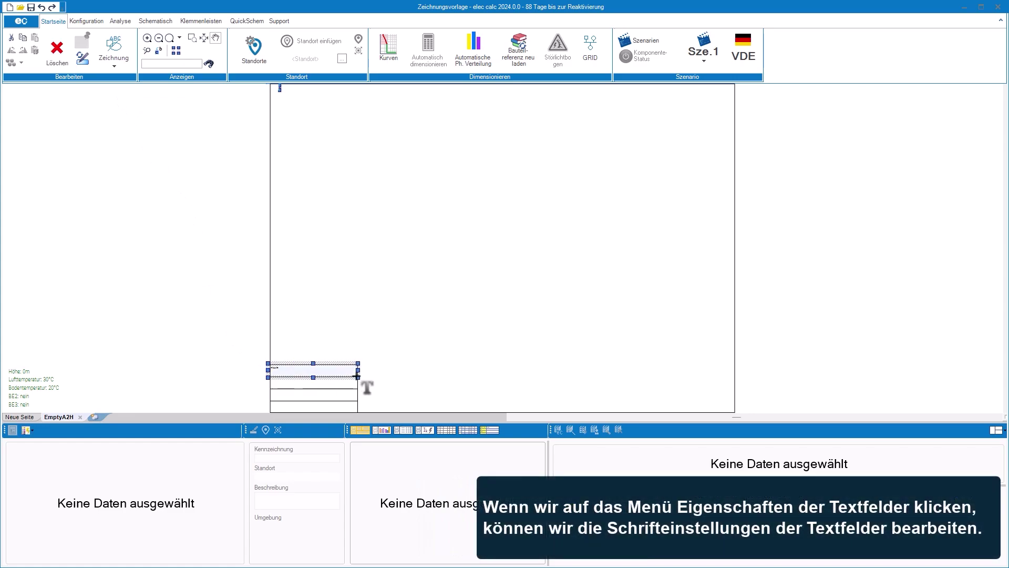
- Set the top-row text field's vertical and horizontal alignment to Zentrum and its font size to 18
right_click(327, 370)
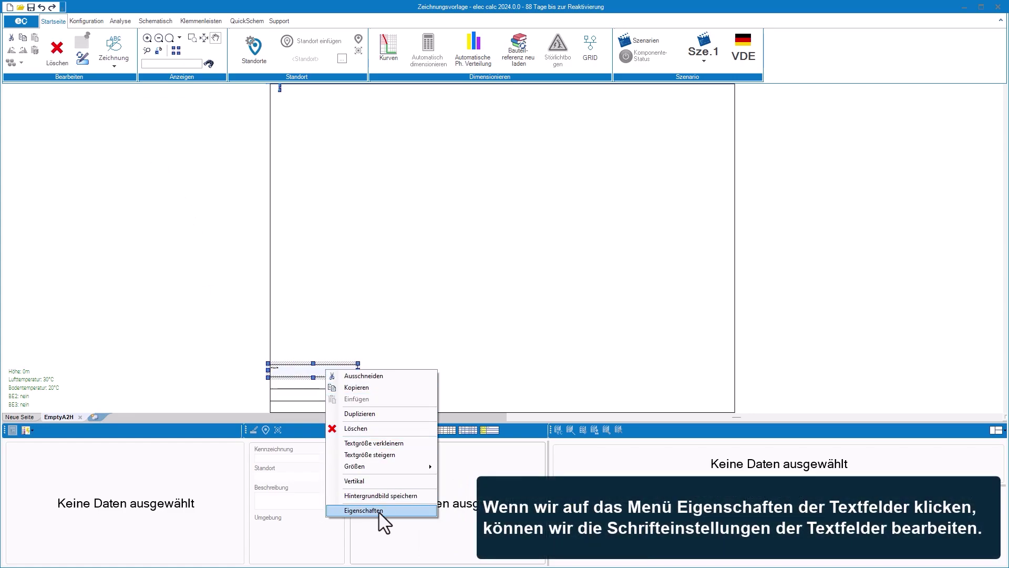
click(364, 511)
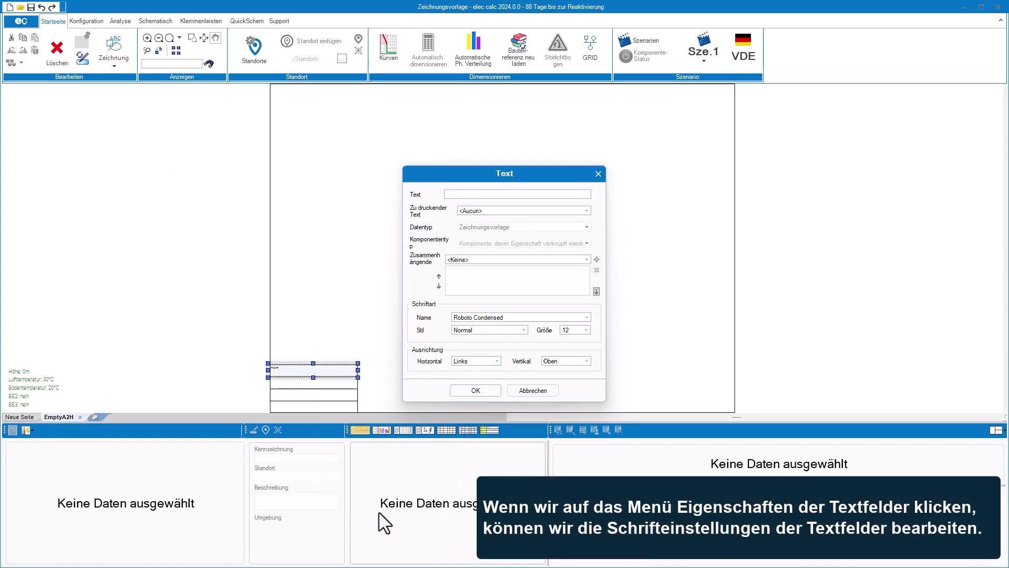
click(584, 363)
click(560, 377)
click(497, 361)
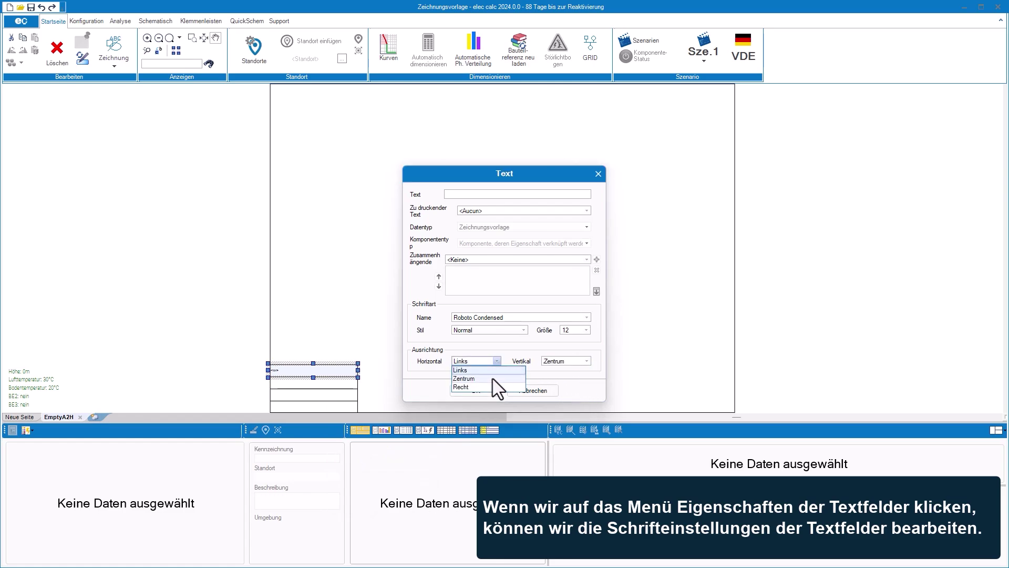
click(476, 377)
click(586, 330)
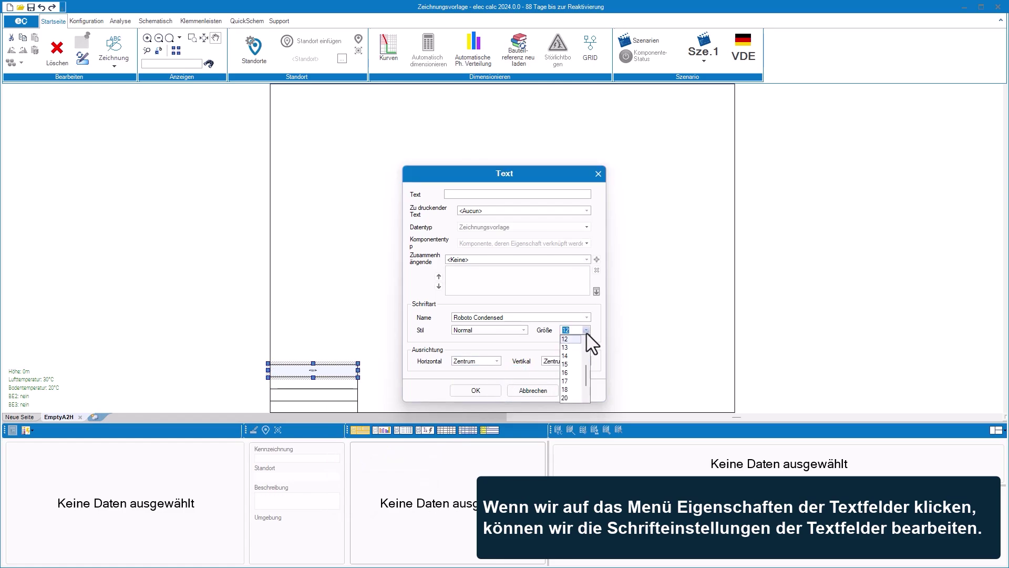
click(569, 388)
- Link the top-row text field to the project data "Leiter des Planungsbüros:" and apply the text properties
click(586, 259)
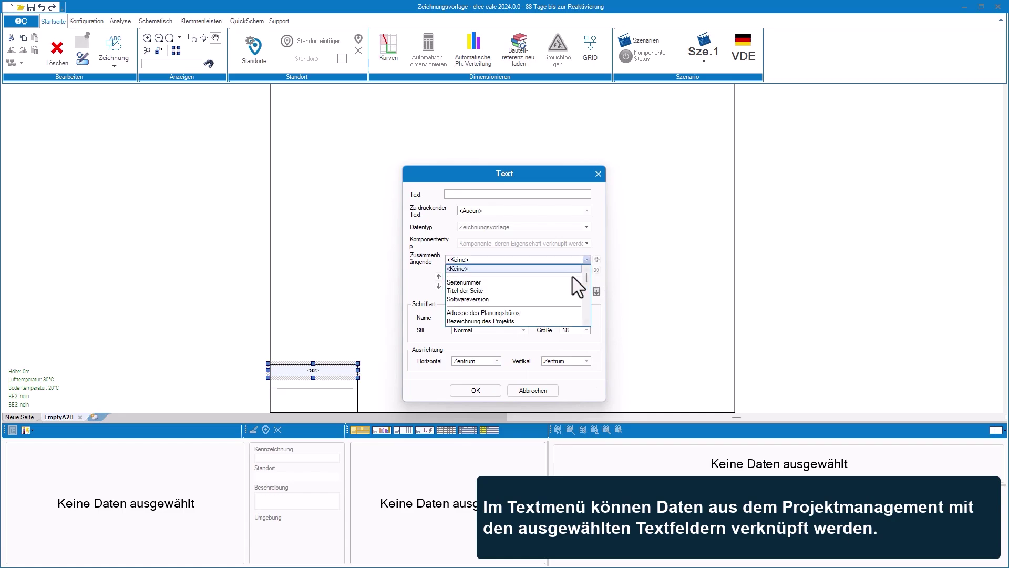
scroll(586, 279, down, 5)
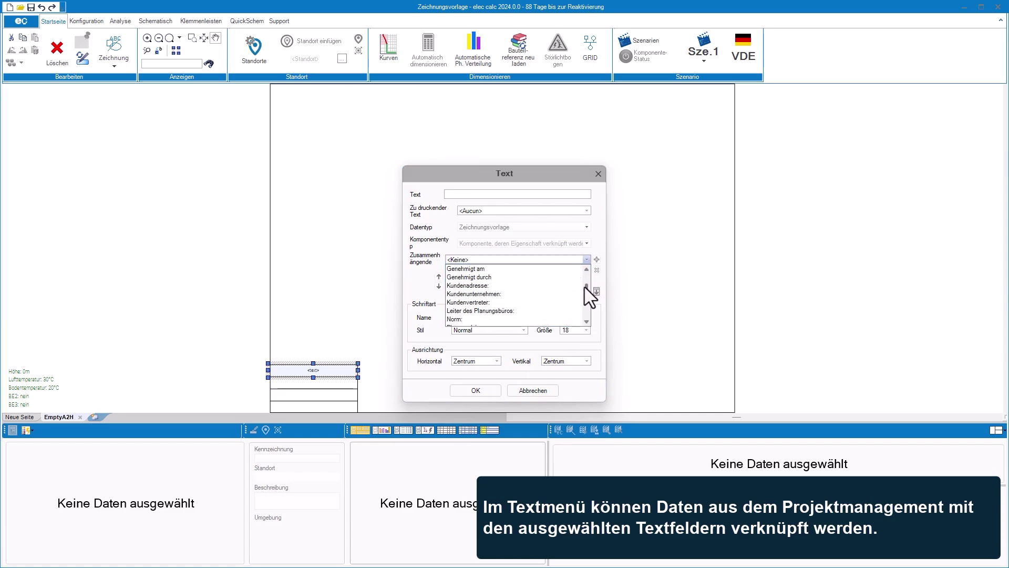
click(541, 311)
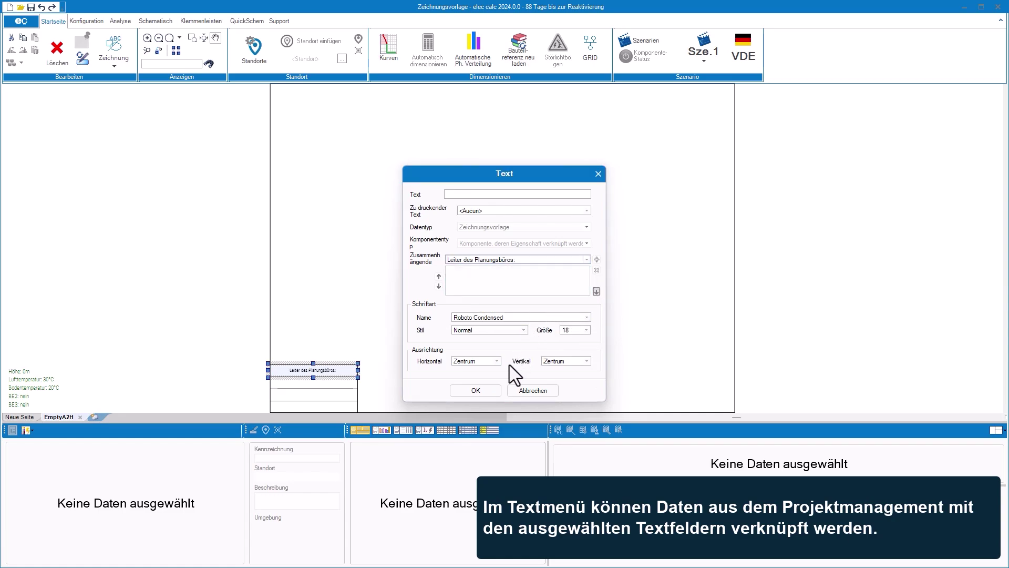
click(494, 389)
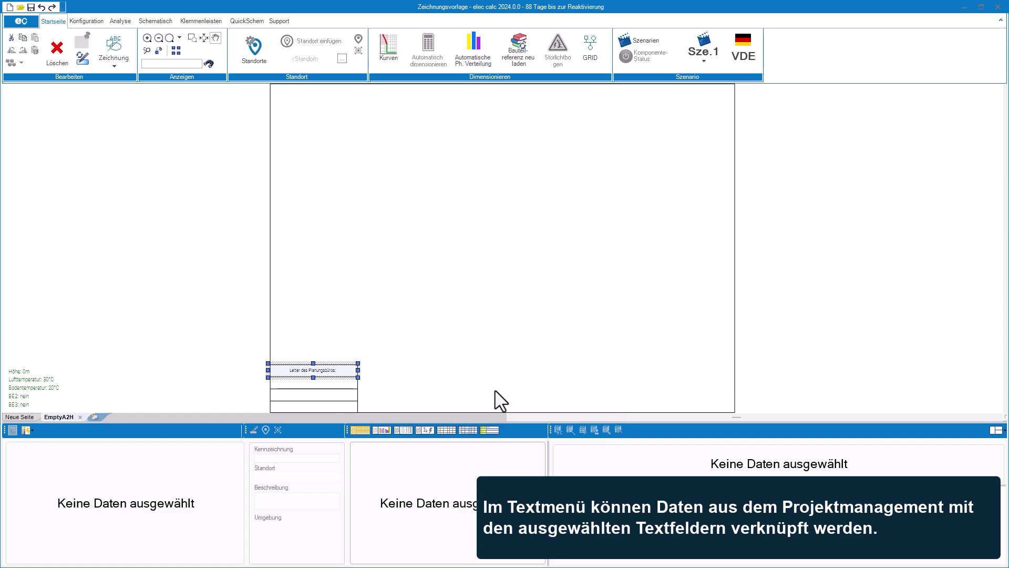
- Duplicate the top-row text field and place the copy in the second row of the block
right_click(332, 367)
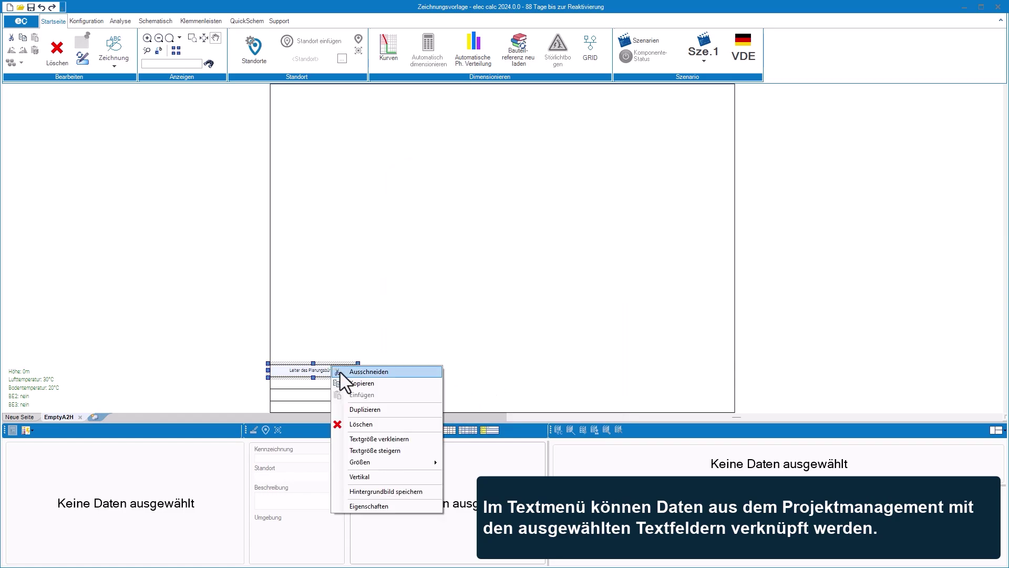
click(352, 409)
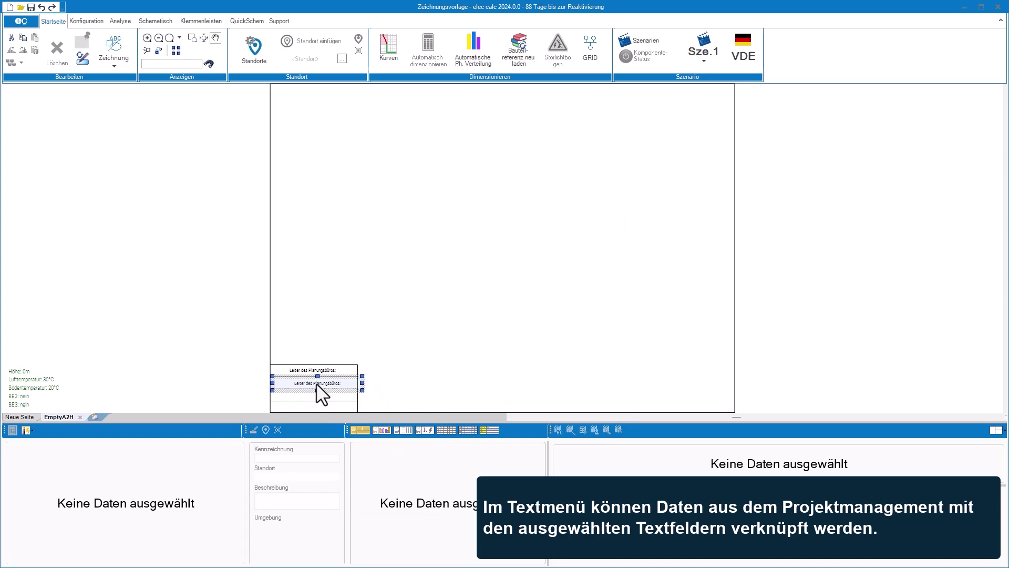
click(318, 385)
- Link the second-row text field to Projektname and remove its fixed text INCHARGE2
right_click(317, 384)
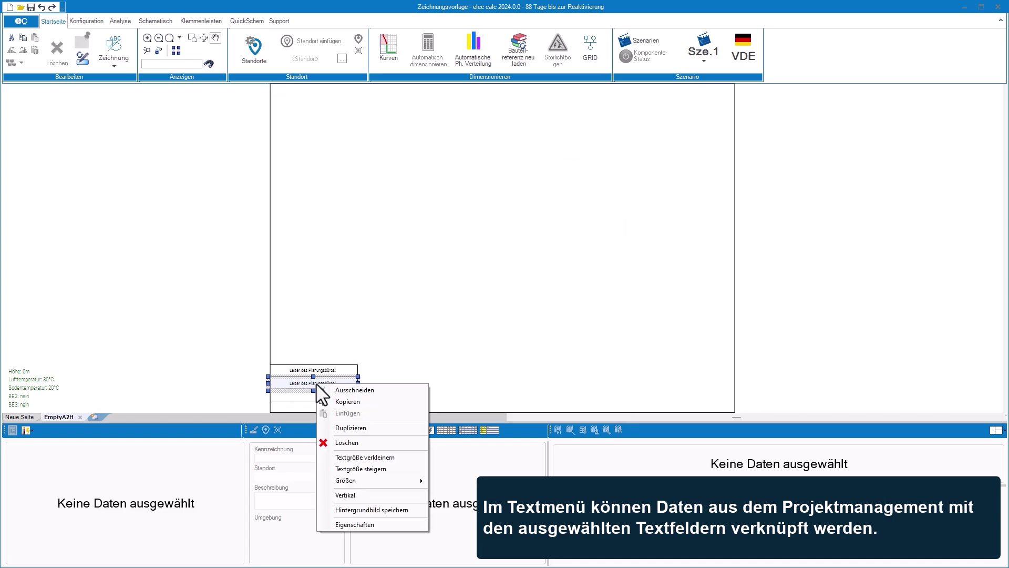
click(354, 525)
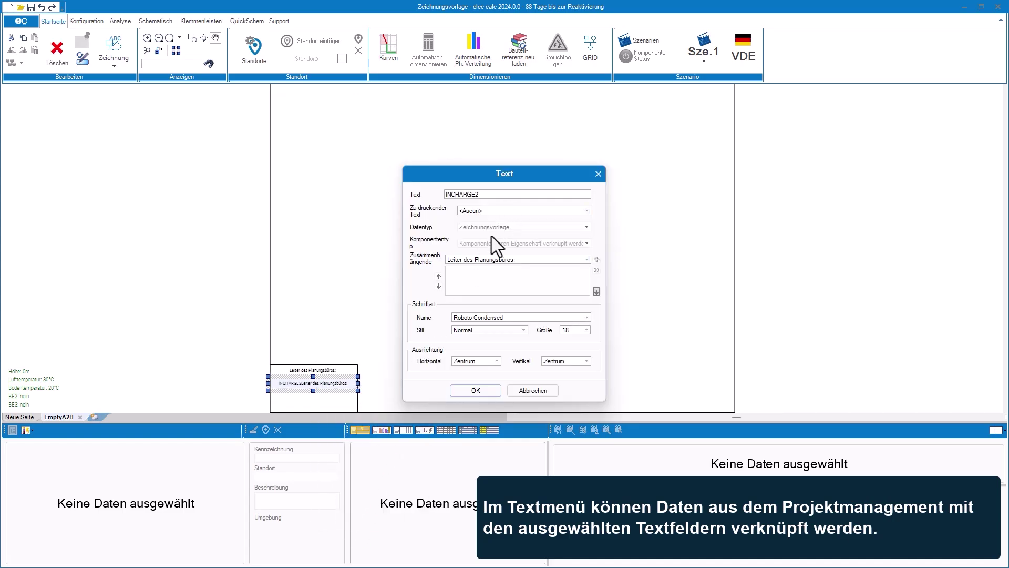
click(497, 260)
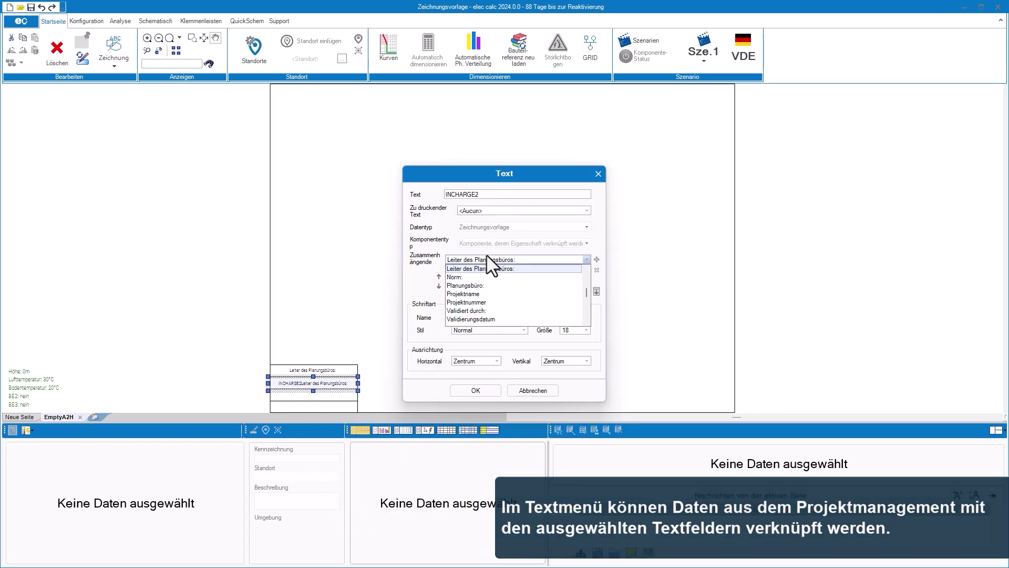
click(507, 294)
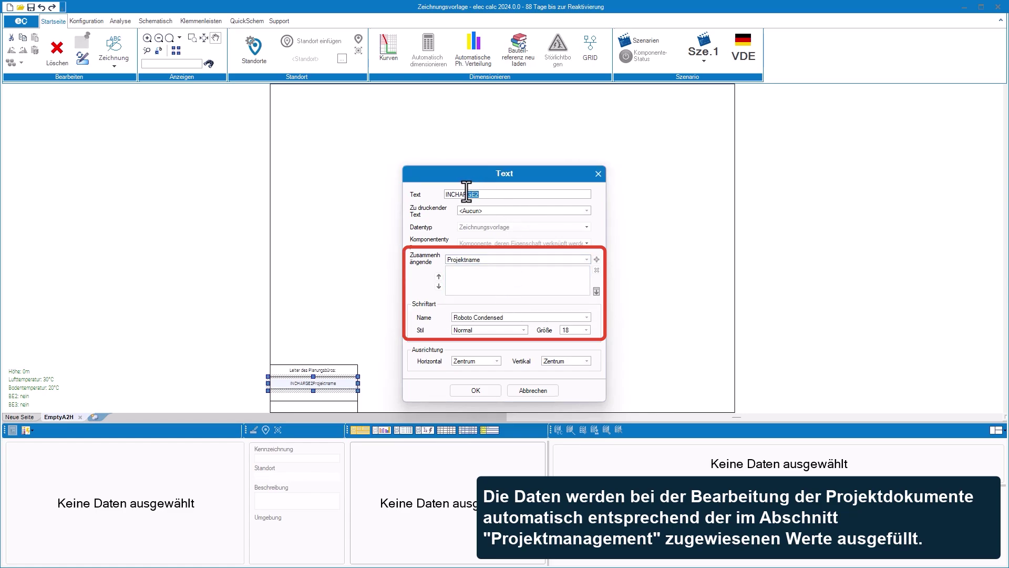
drag(478, 194, 434, 197)
click(477, 390)
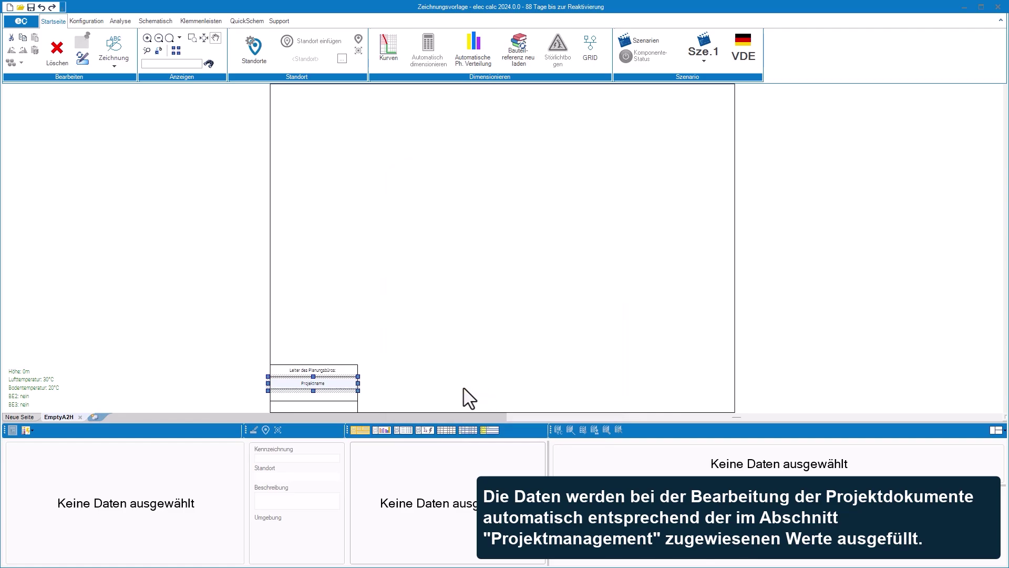
- Duplicate the Projektname text field into the third row of the block and remove the copy's fixed text PROJECT
right_click(340, 382)
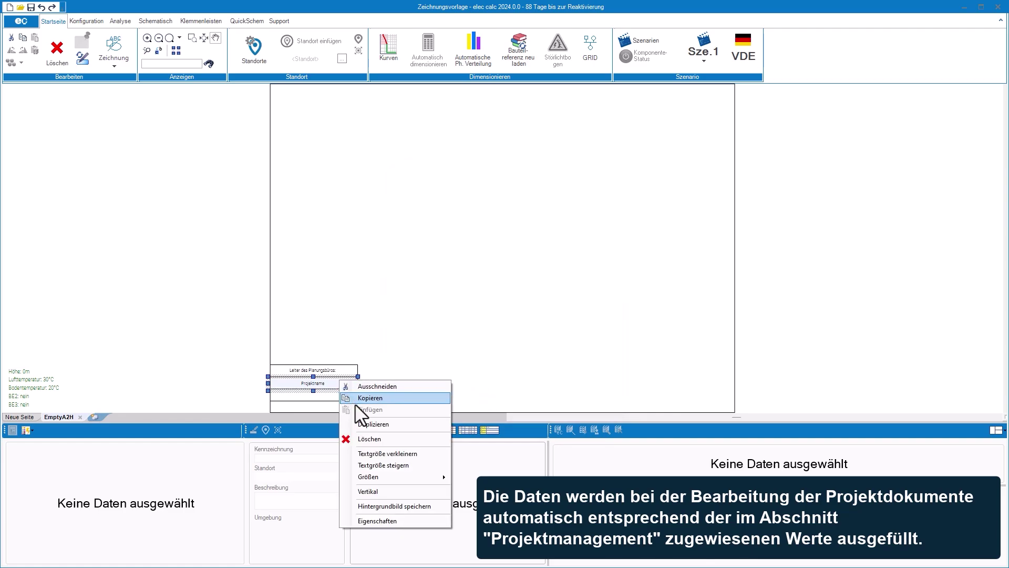
click(372, 426)
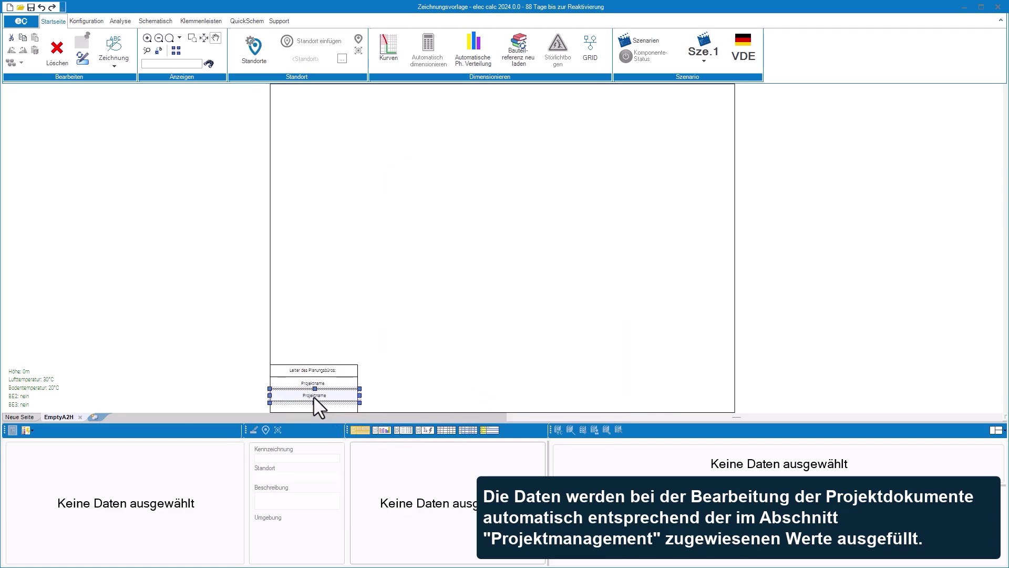
right_click(314, 396)
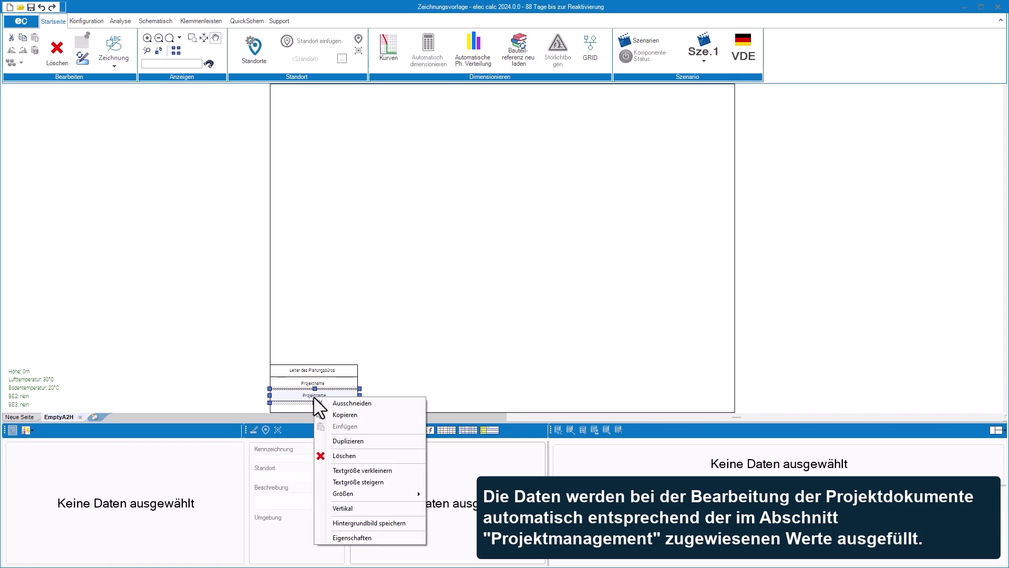
click(357, 537)
drag(475, 194, 399, 190)
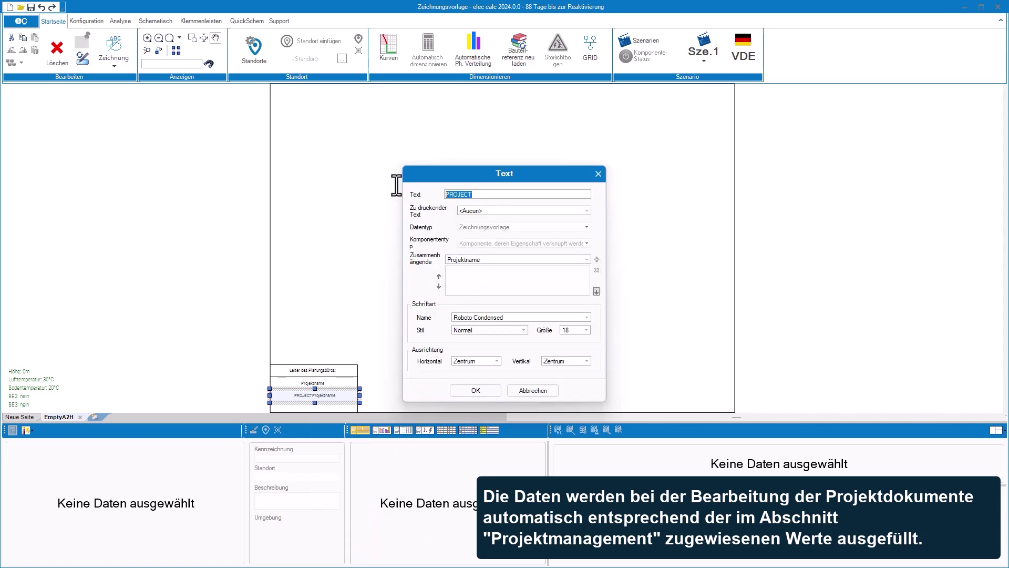
key(BackSpace)
- Link the third-row text field to Projektnummer and apply the text properties
click(463, 260)
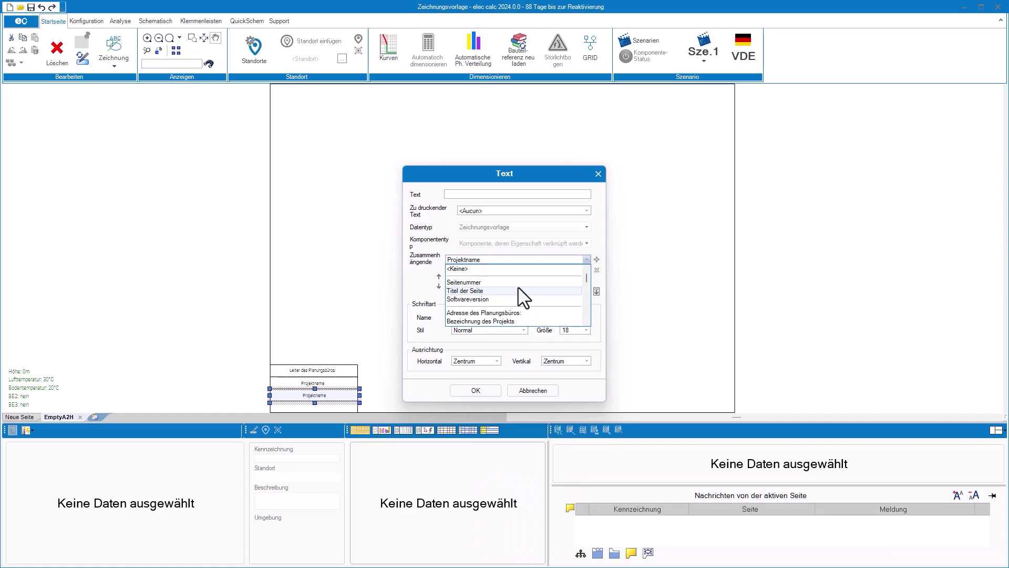
scroll(518, 310, down, 2)
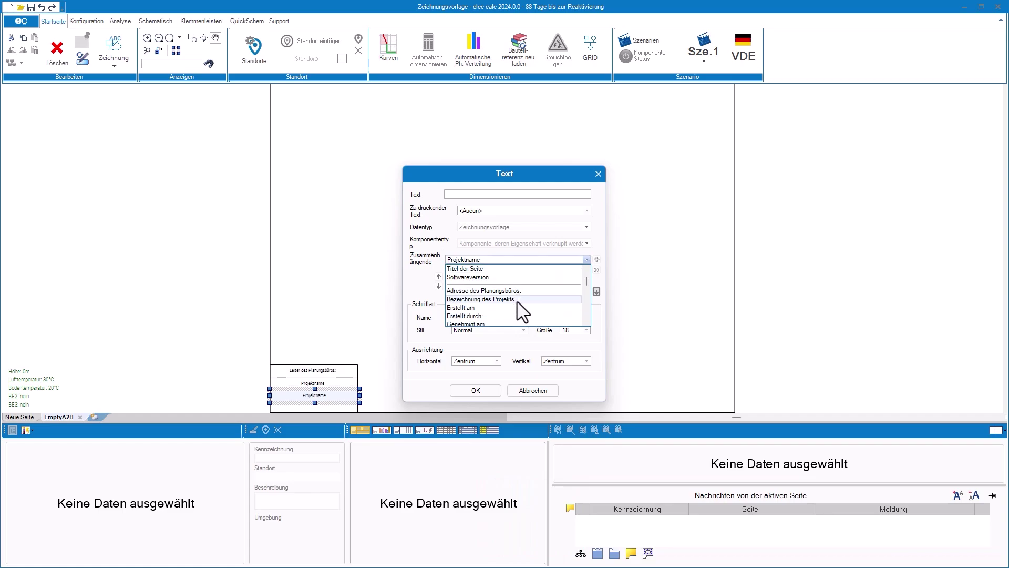
scroll(518, 313, down, 3)
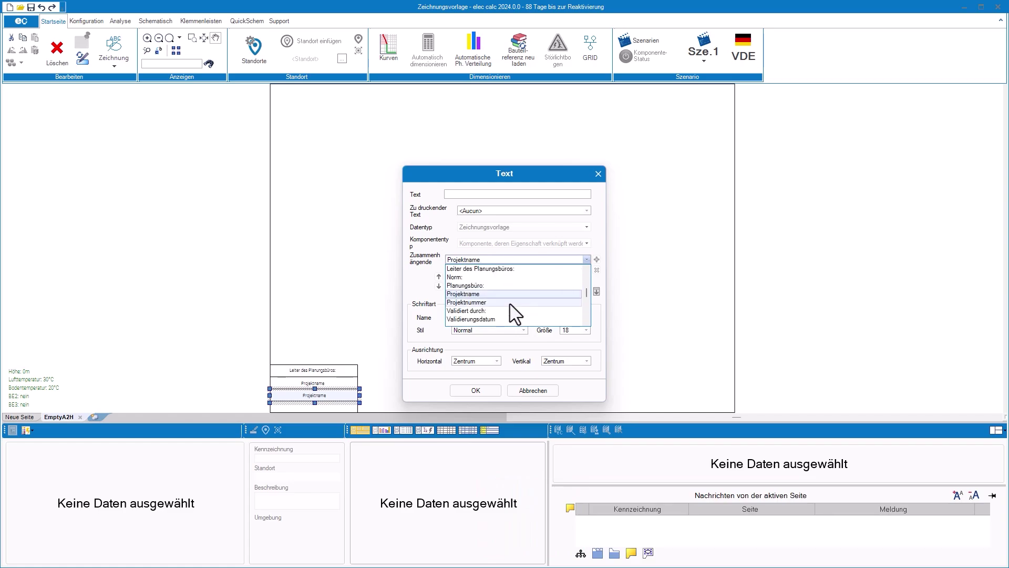
click(509, 303)
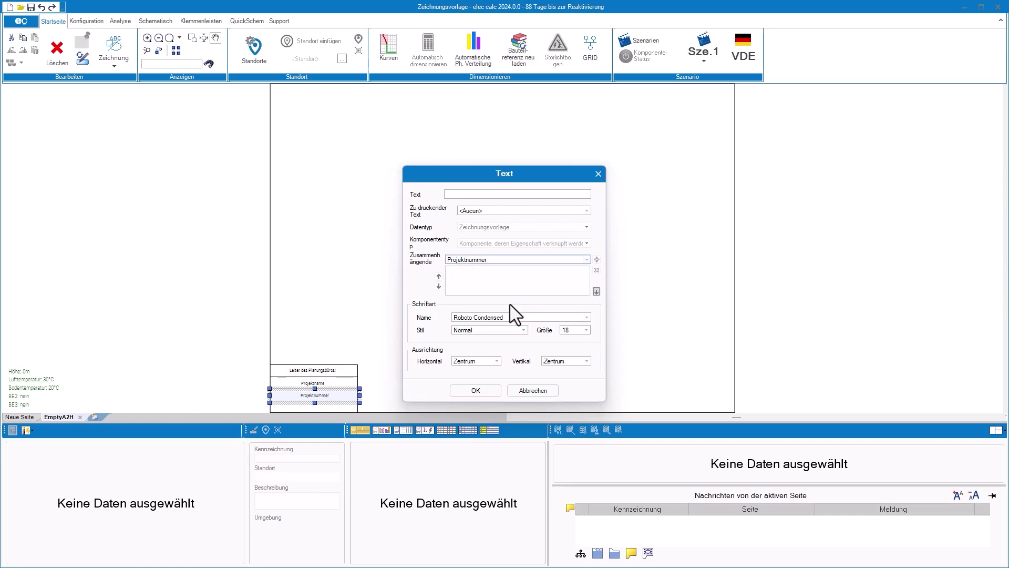
click(471, 392)
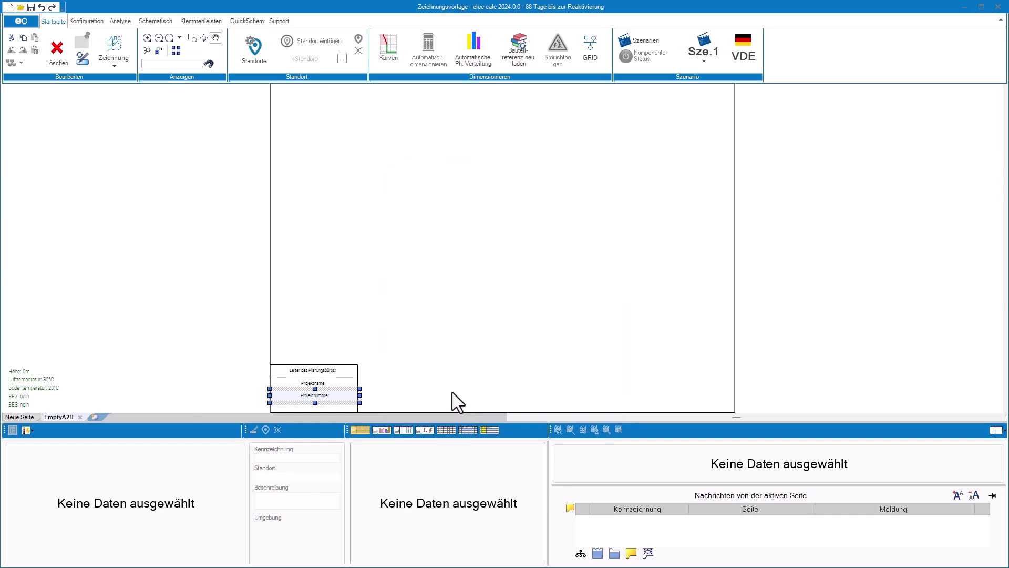
- Duplicate the third-row text field and place the copy in the bottom row of the block
right_click(335, 399)
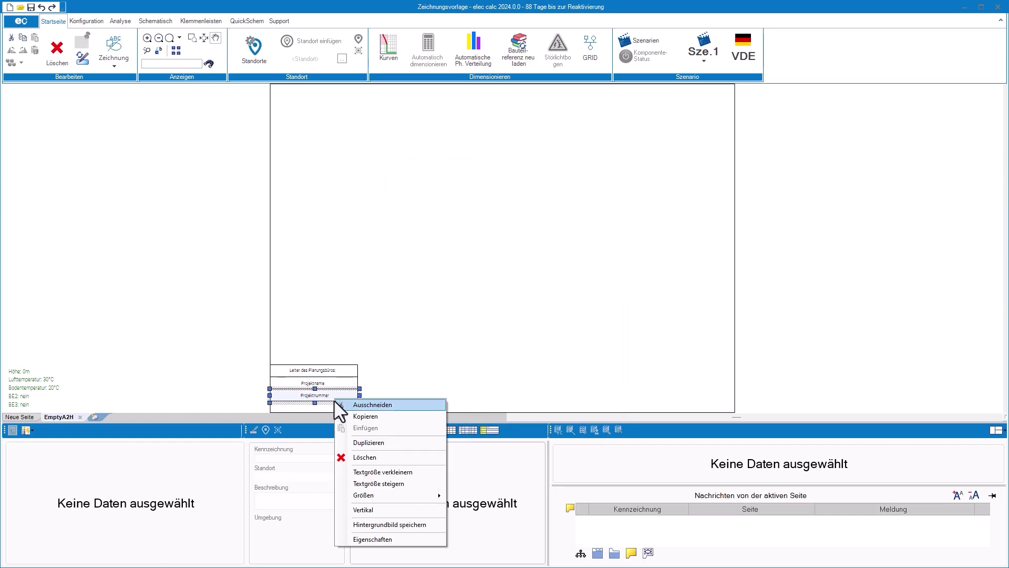
click(373, 443)
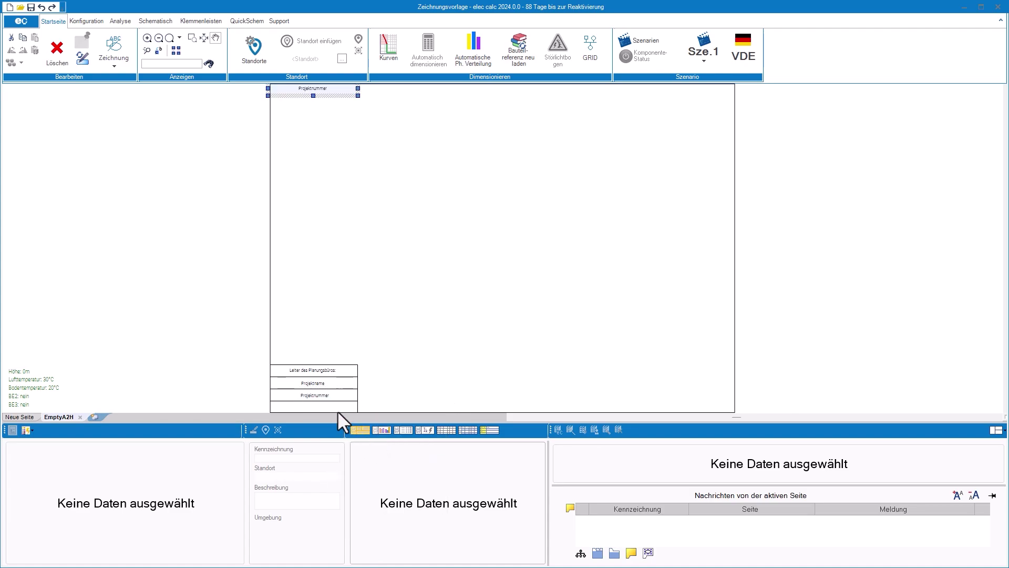
click(316, 407)
- Link the bottom-row text field to Validierungsdatum and remove its fixed text AFFAIRNUMBER
right_click(337, 401)
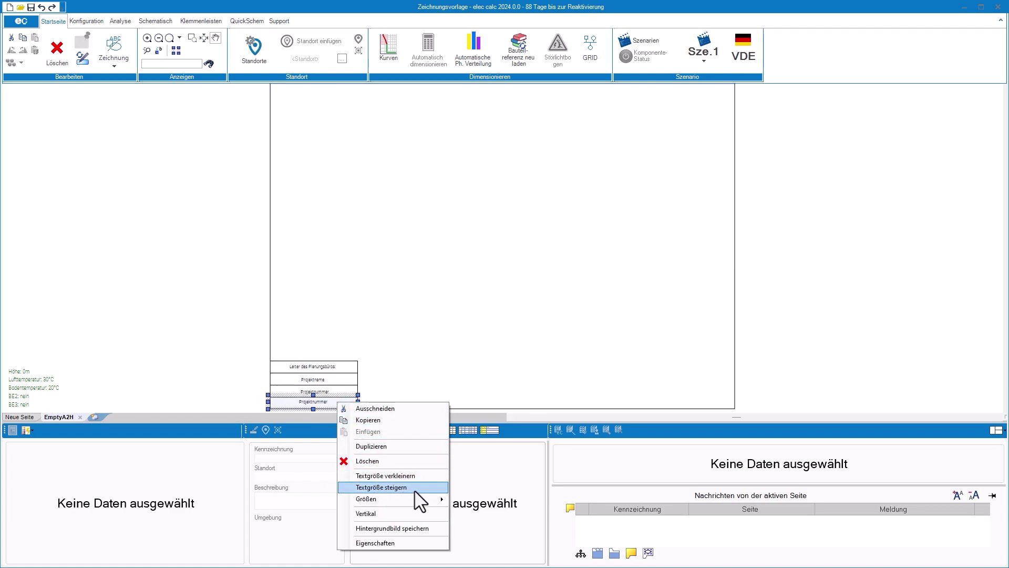
click(418, 542)
click(518, 260)
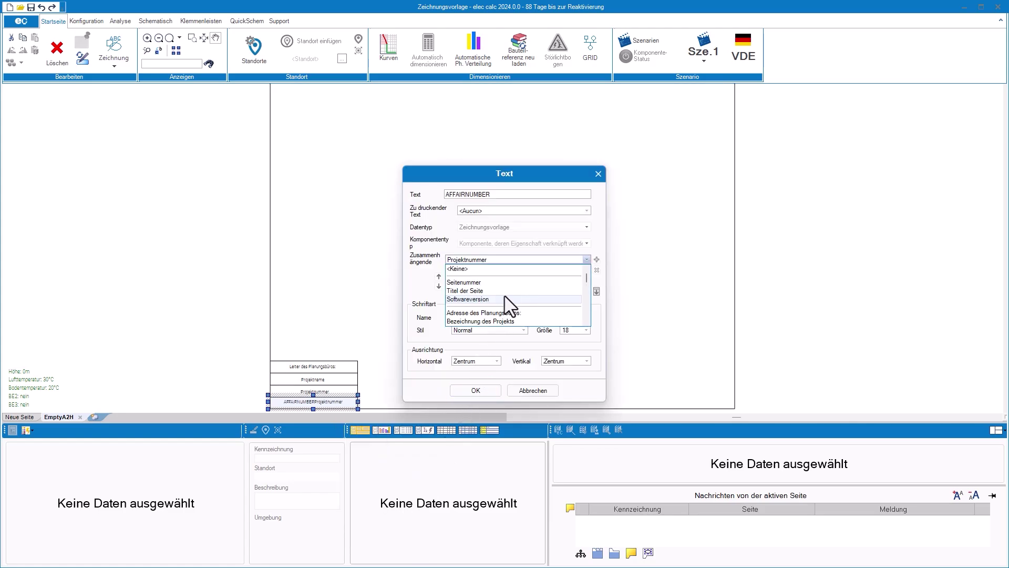
scroll(502, 294, down, 5)
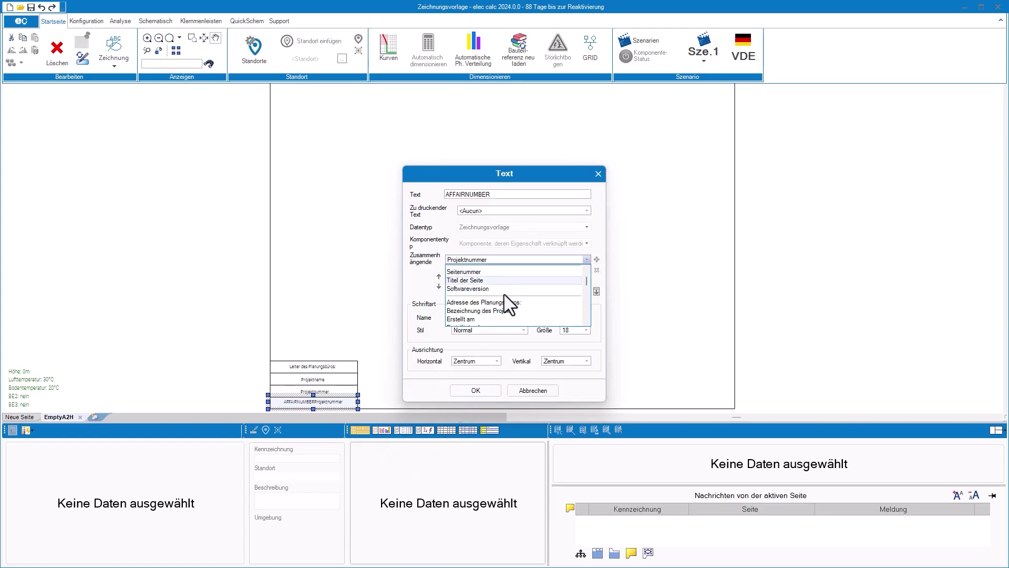
click(522, 299)
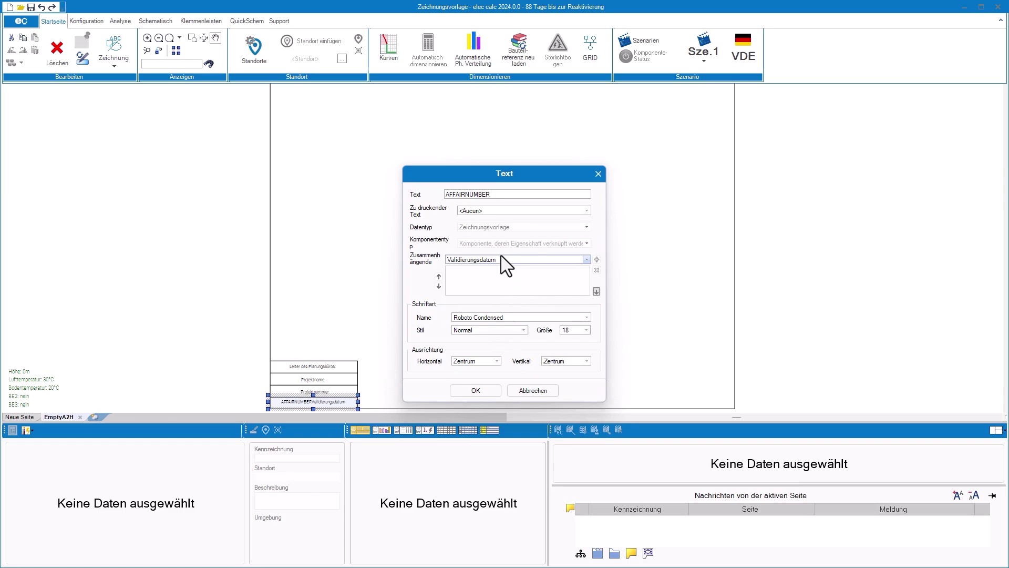
drag(494, 194, 414, 195)
key(BackSpace)
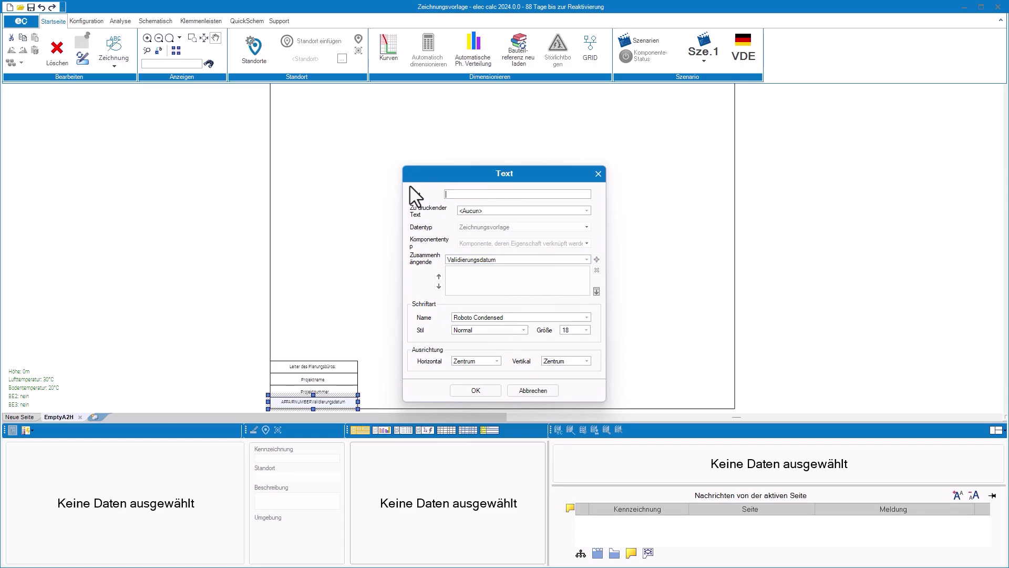
click(474, 390)
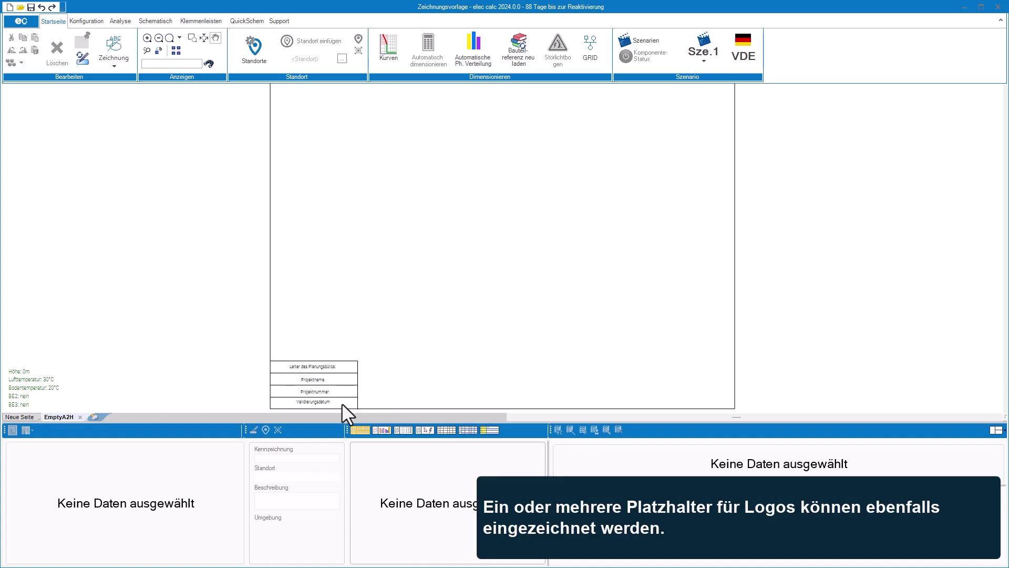
- Shift the Validierungsdatum text field slightly so that it sits centred in the bottom row
drag(327, 403, 329, 405)
click(480, 358)
drag(524, 286, 526, 290)
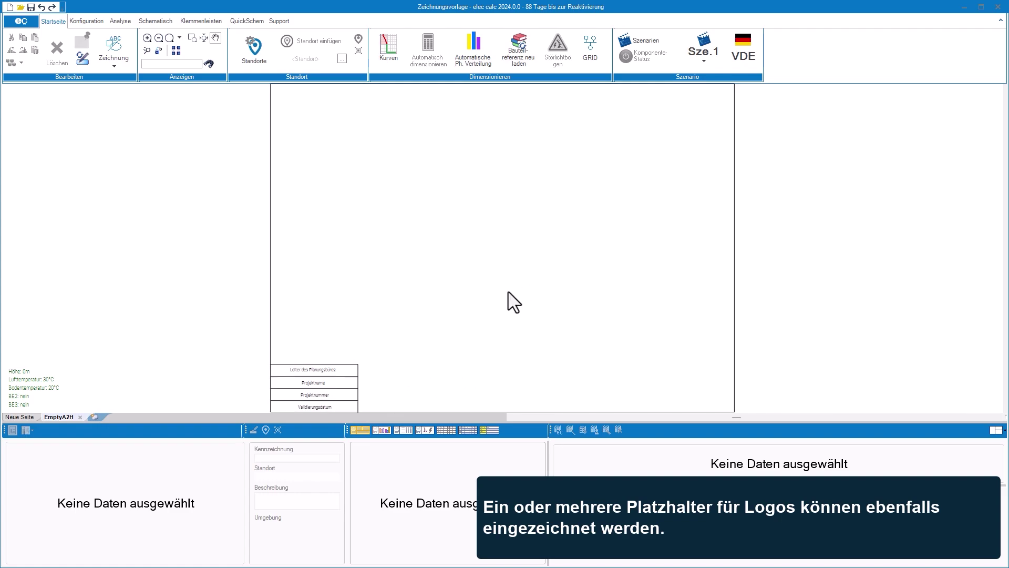
- Draw a rectangular image placeholder for a logo in the upper-left corner of the drawing frame
click(119, 60)
click(141, 137)
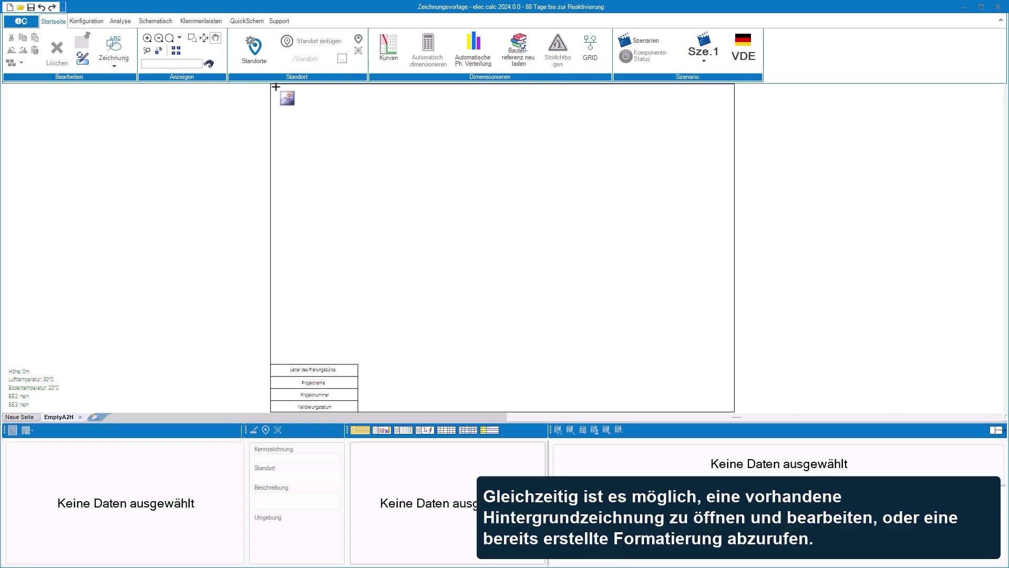
mouse_move(276, 87)
mouse_down()
mouse_move(311, 108)
mouse_move(383, 112)
mouse_up()
click(447, 221)
- Create another drawing template page from the existing SampleA3H background
right_click(497, 197)
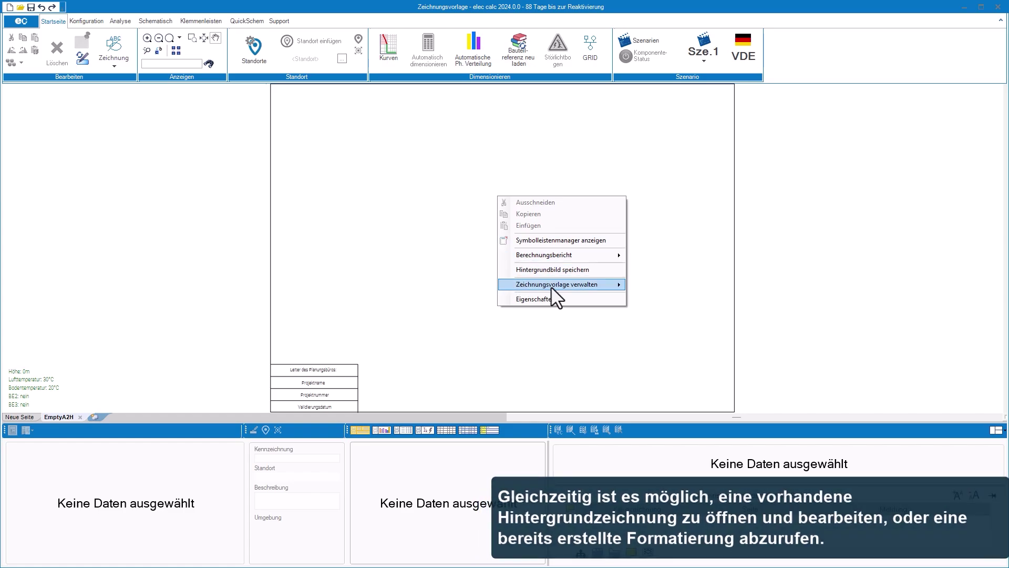
mouse_move(584, 285)
mouse_move(664, 288)
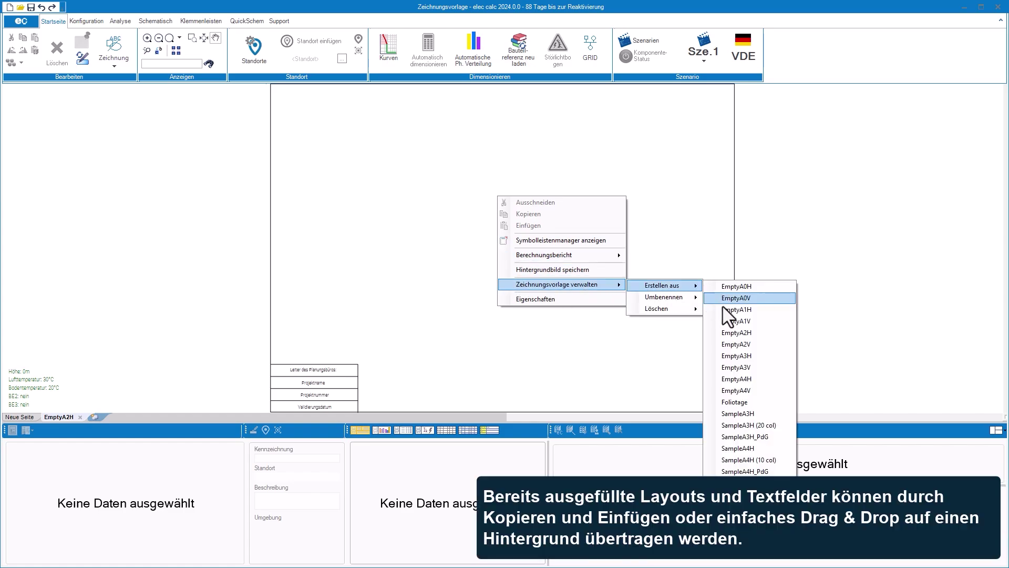
click(738, 414)
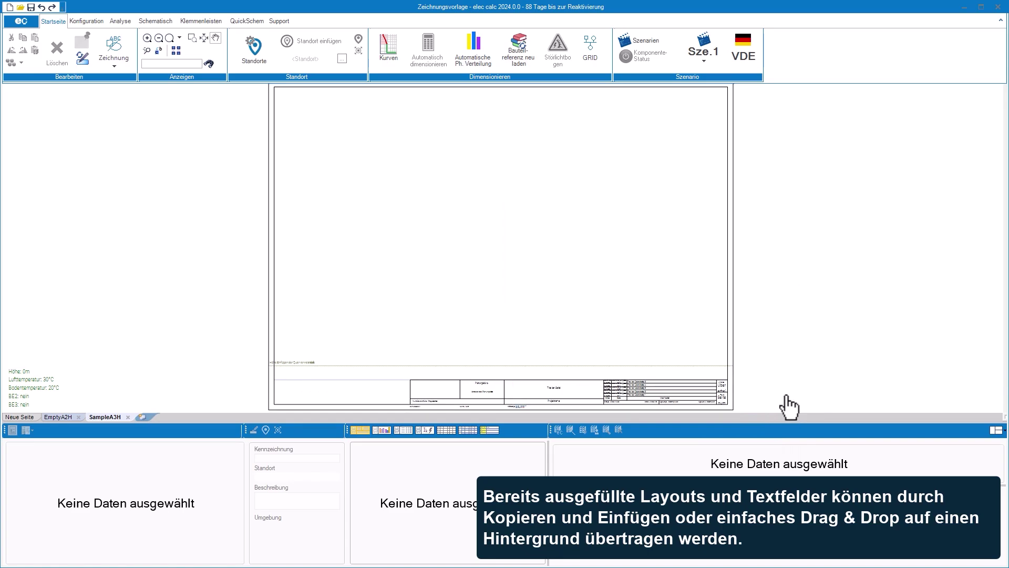
- Copy the complete title block from the SampleA3H template to the lower-right corner of the EmptyA2H frame
scroll(800, 292, up, 2)
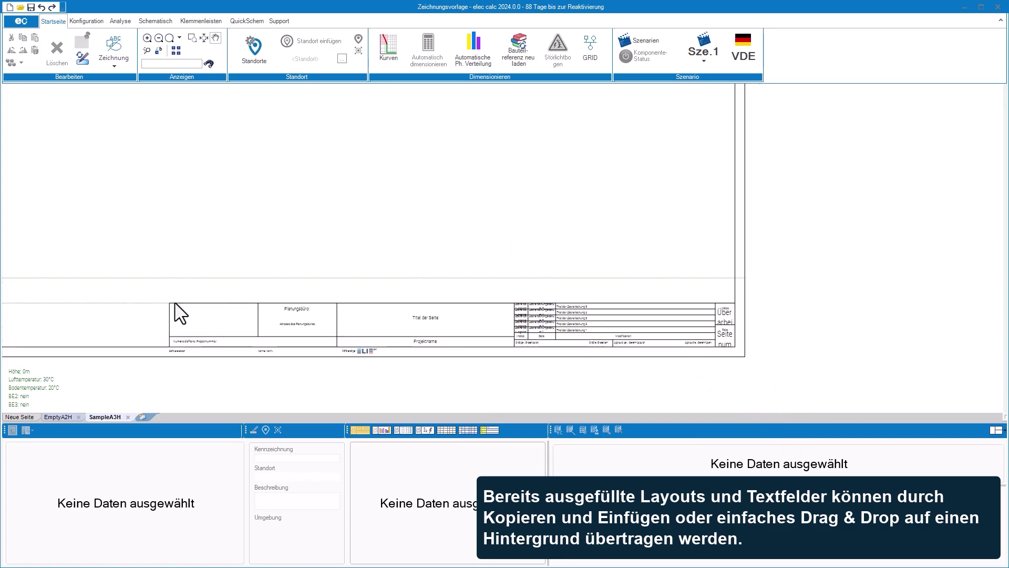
drag(147, 295, 745, 376)
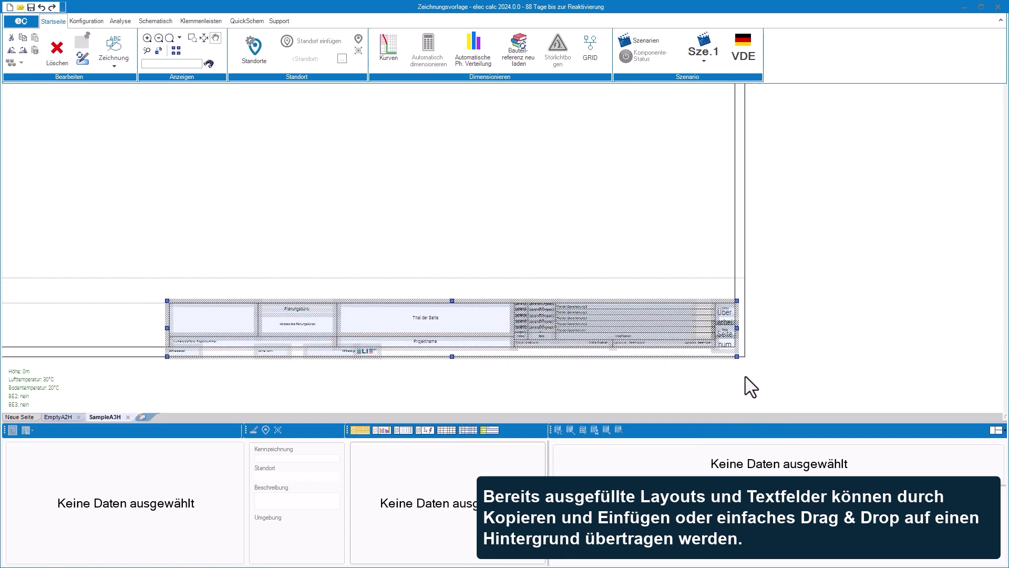
right_click(487, 308)
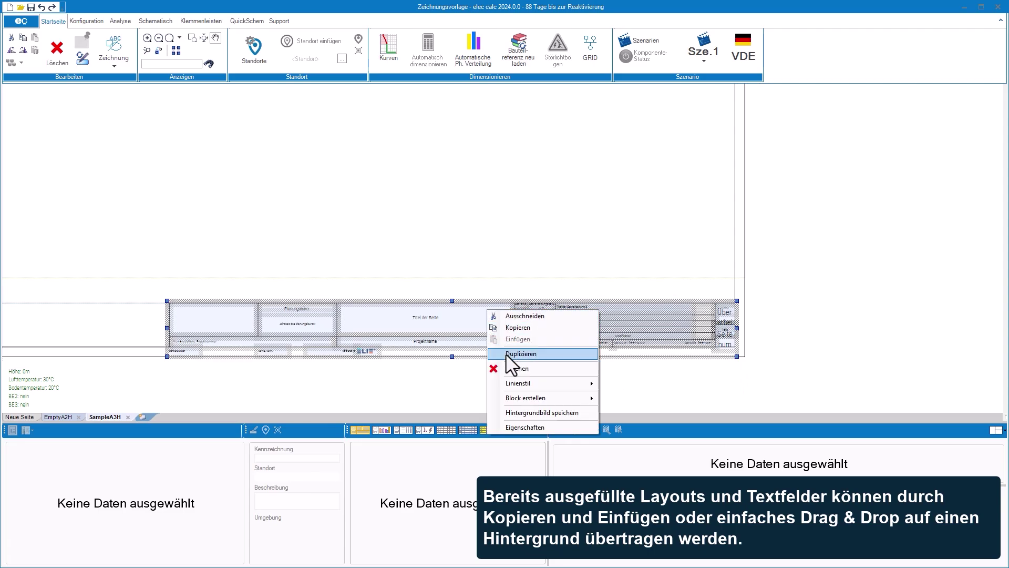
click(506, 354)
drag(331, 387, 745, 386)
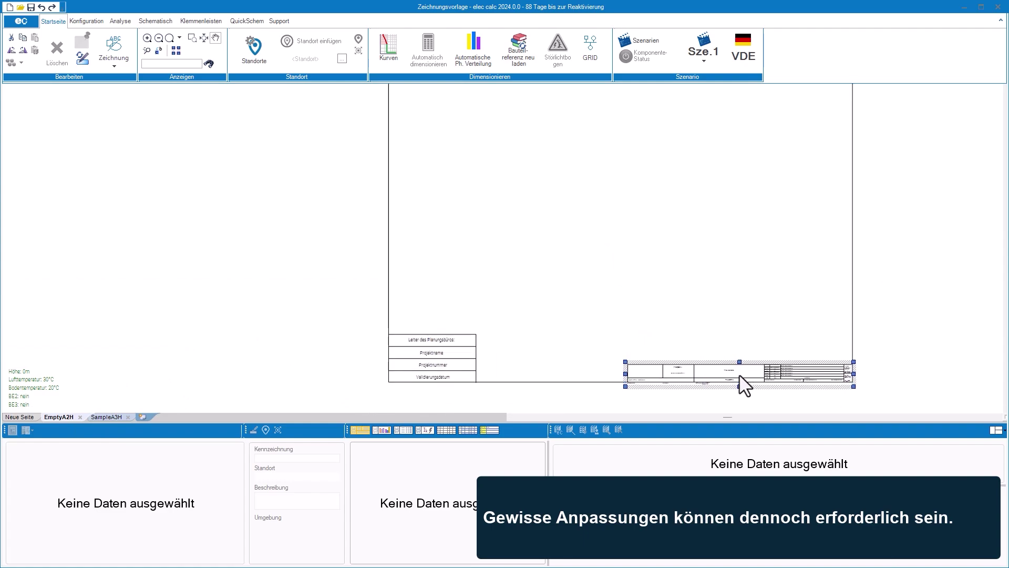
click(752, 400)
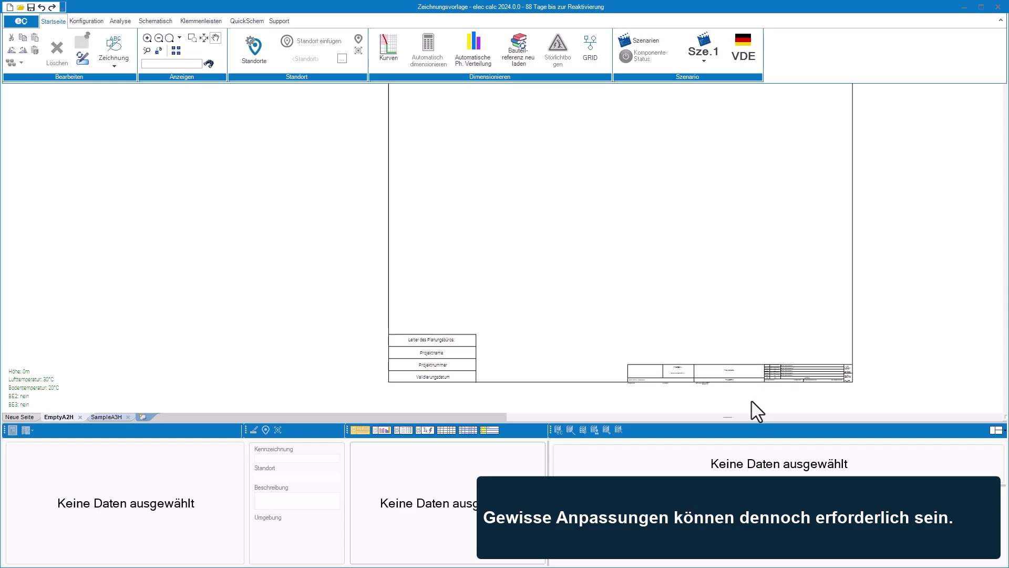
- Move the strip of small texts and logo beneath the copied title block to its left side, inside the frame
scroll(751, 399, up, 3)
drag(724, 391, 412, 364)
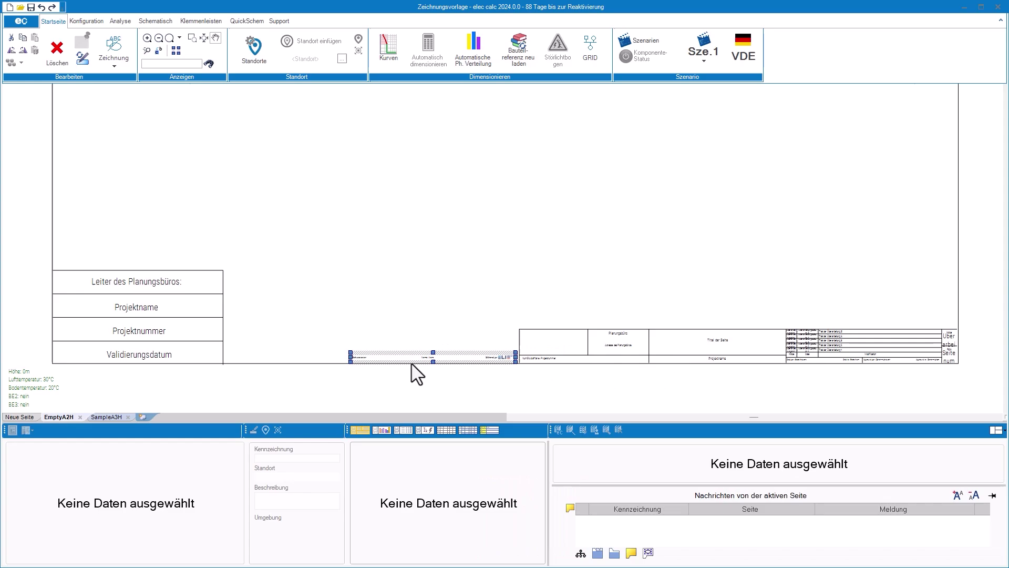
click(418, 392)
- Draw a border line around the moved text strip, starting at the left edge of the copied title block
scroll(542, 368, up, 1)
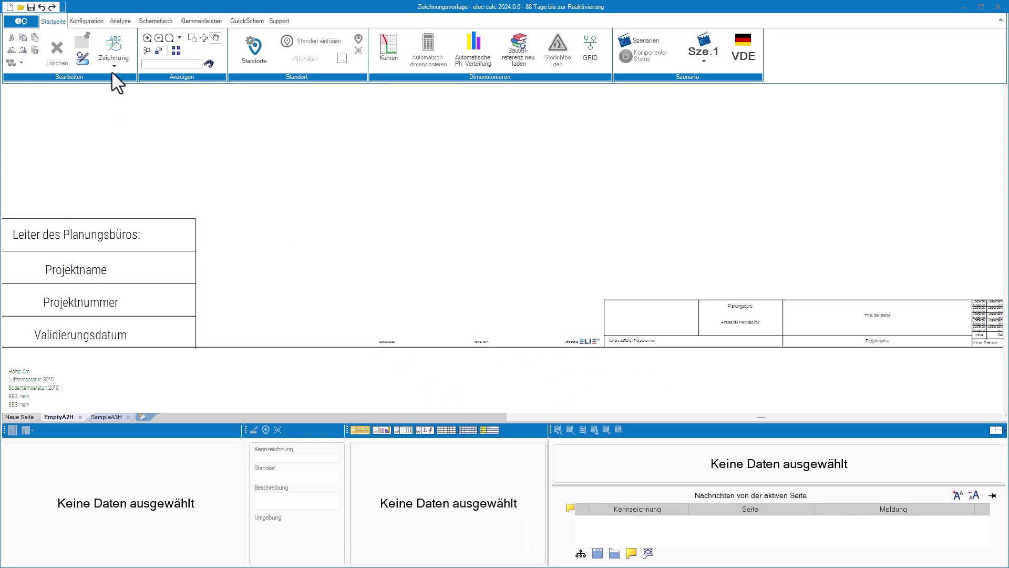
click(604, 336)
double_click(367, 348)
click(421, 381)
middle_click(707, 392)
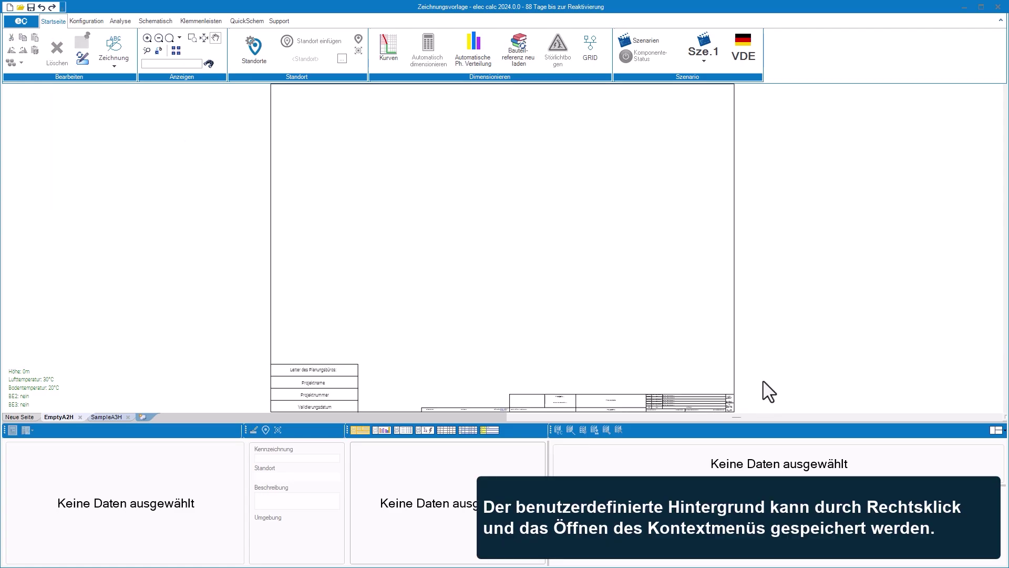
- Save the customised background as a drawing template named Neue Zeichnungsvorlage
right_click(490, 248)
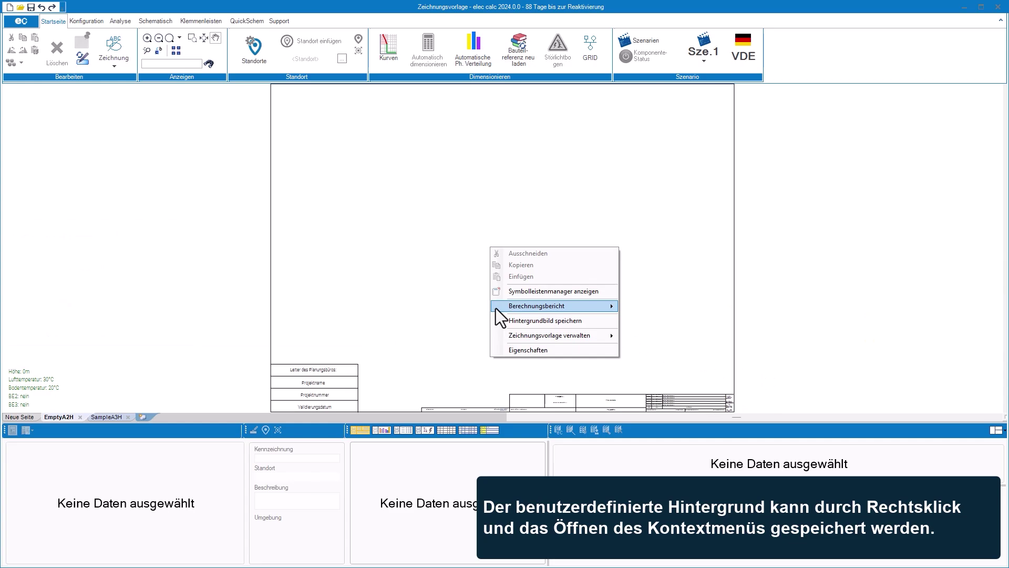
click(518, 322)
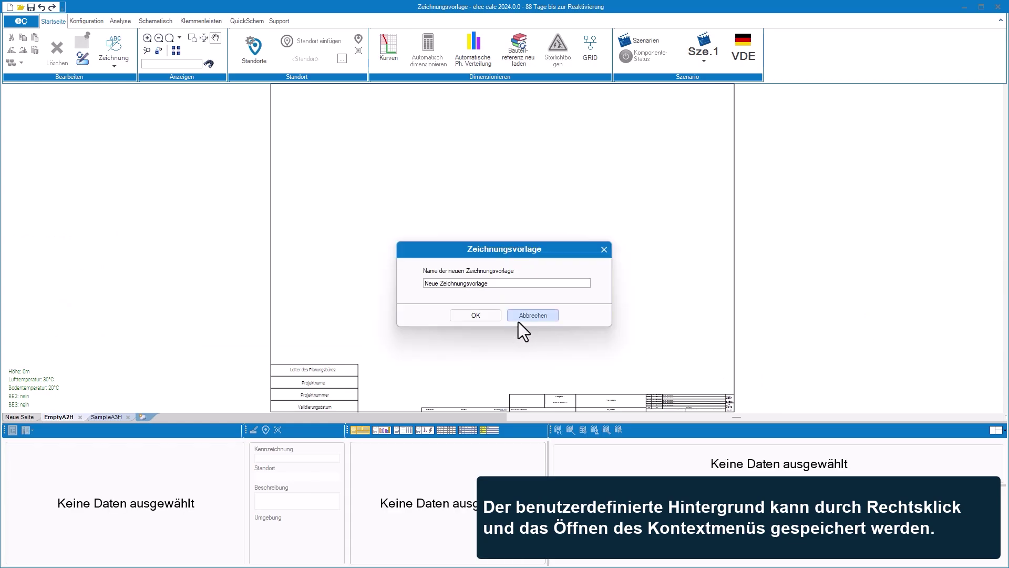
click(476, 315)
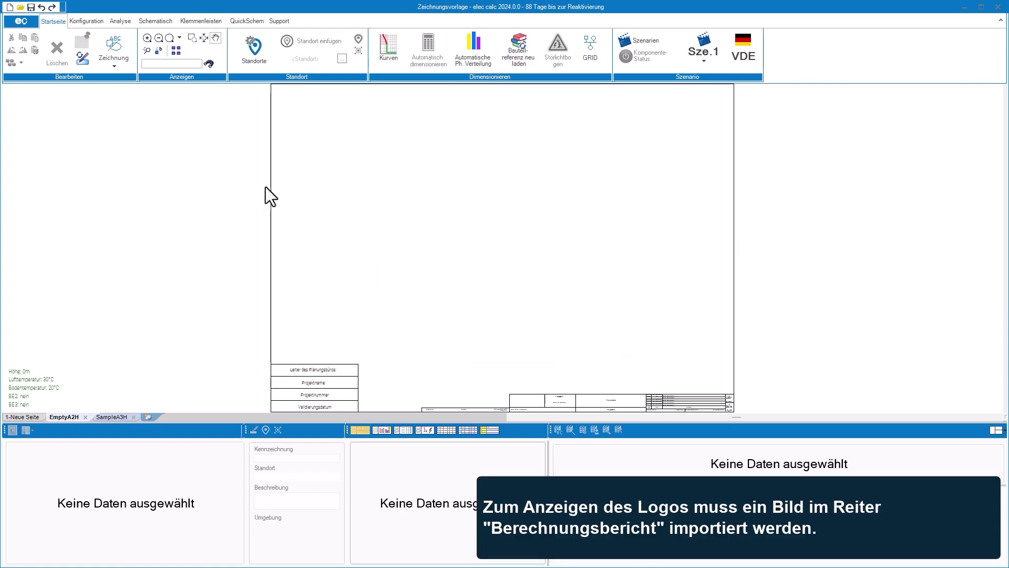
- Import the image TSI-COULEURS-HD as logo 1 of the calculation report (Berechnungsbericht) and return to the drawing
click(26, 22)
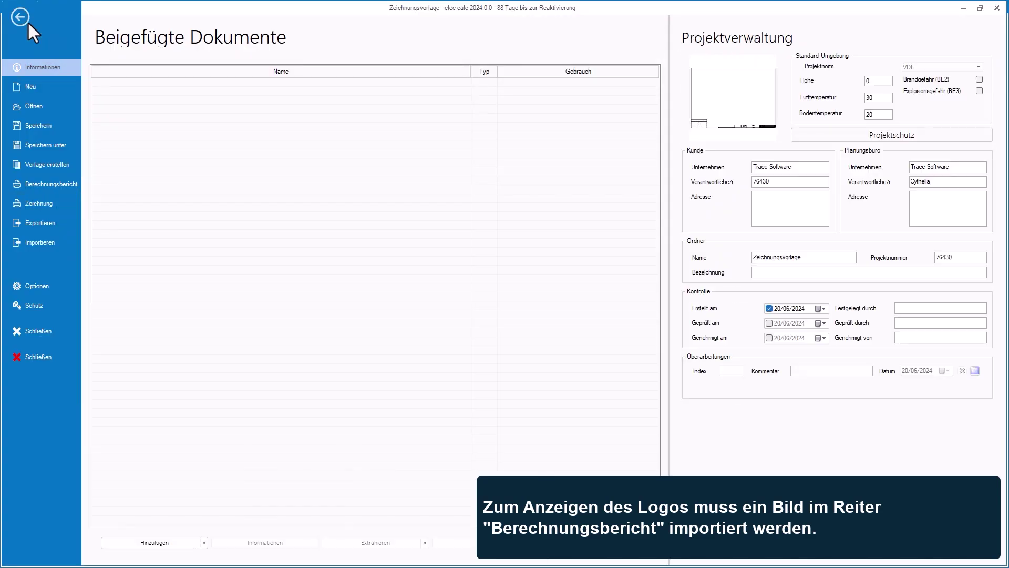
click(54, 182)
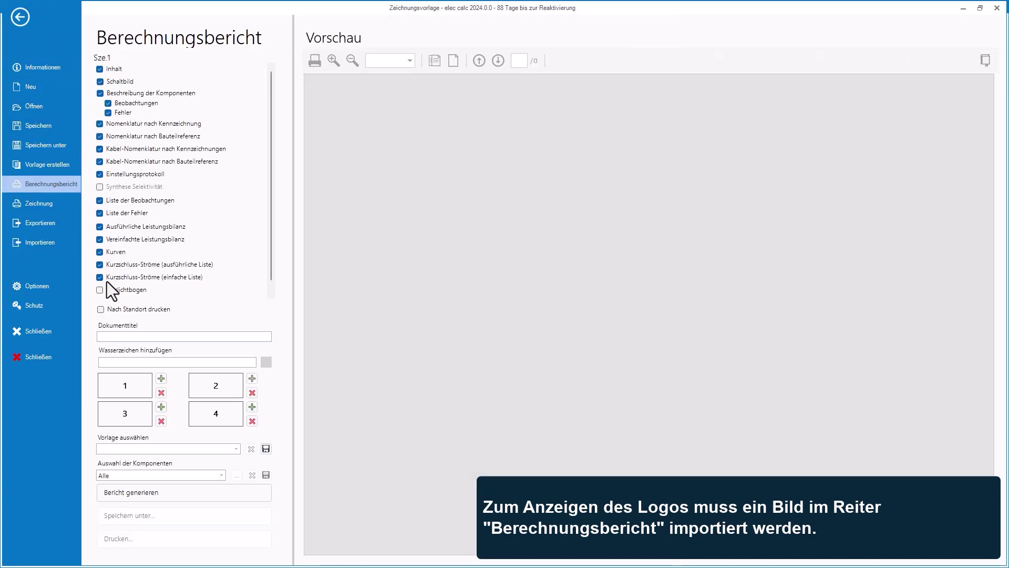
click(161, 379)
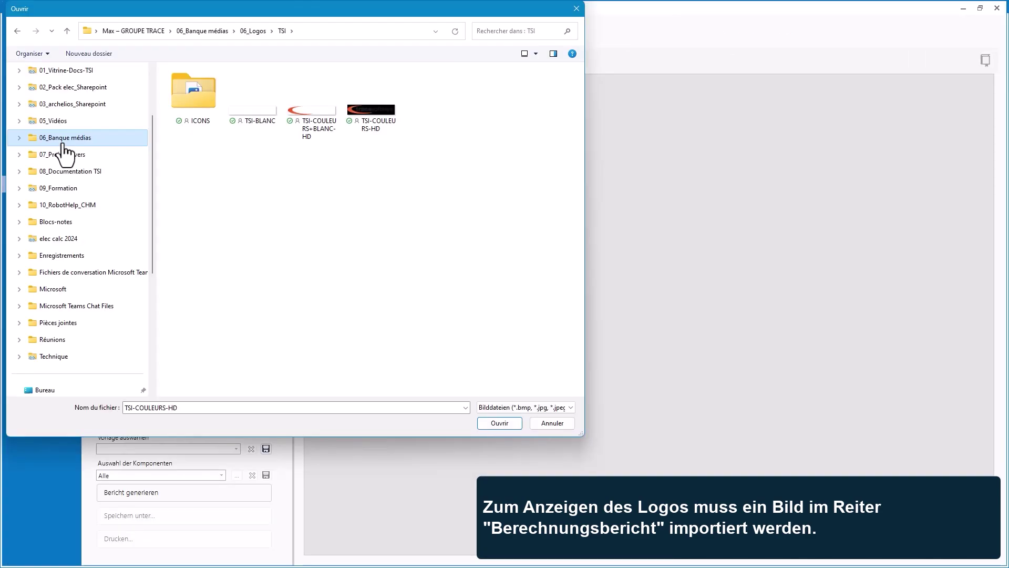
click(370, 128)
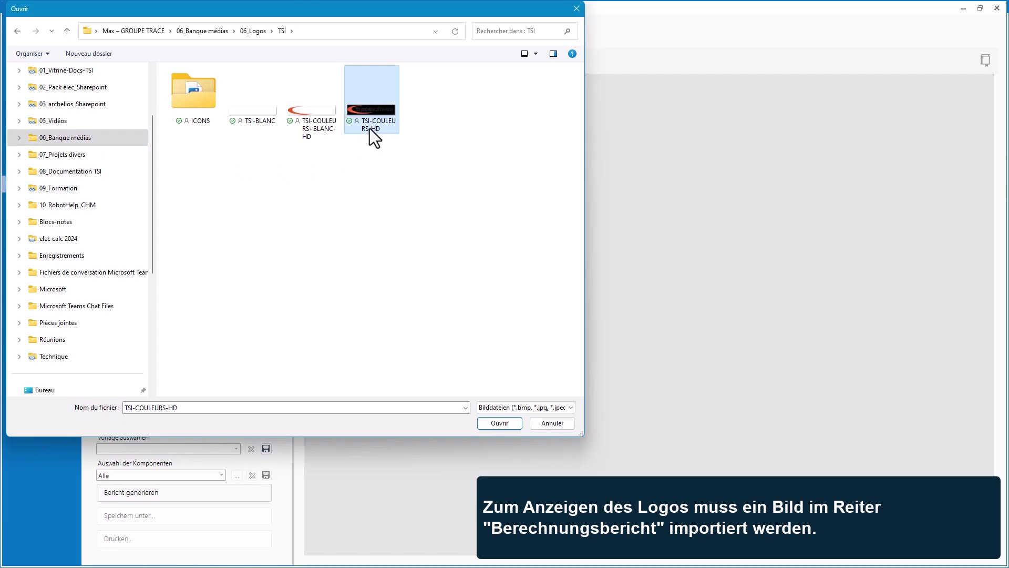
click(489, 424)
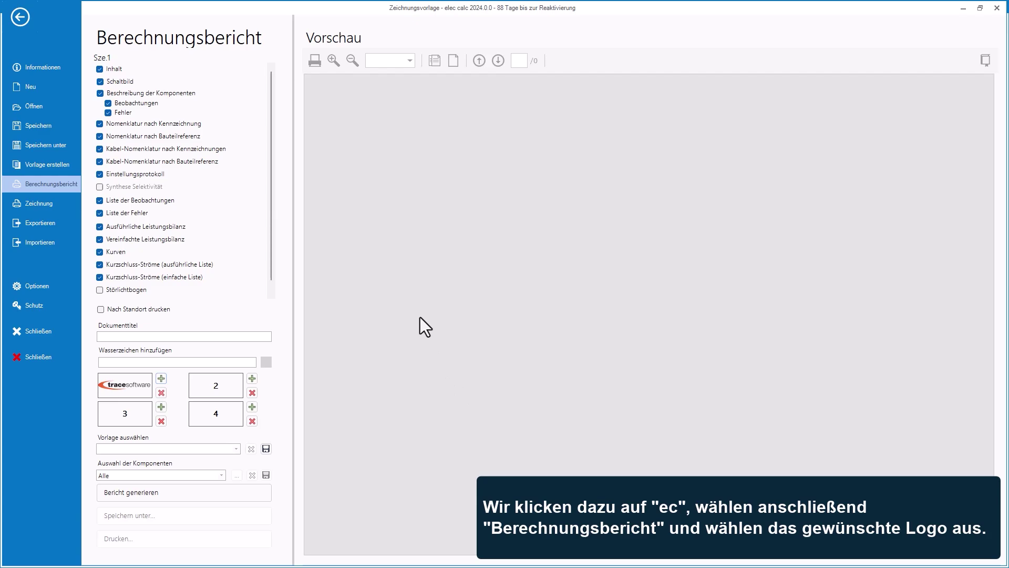
click(20, 17)
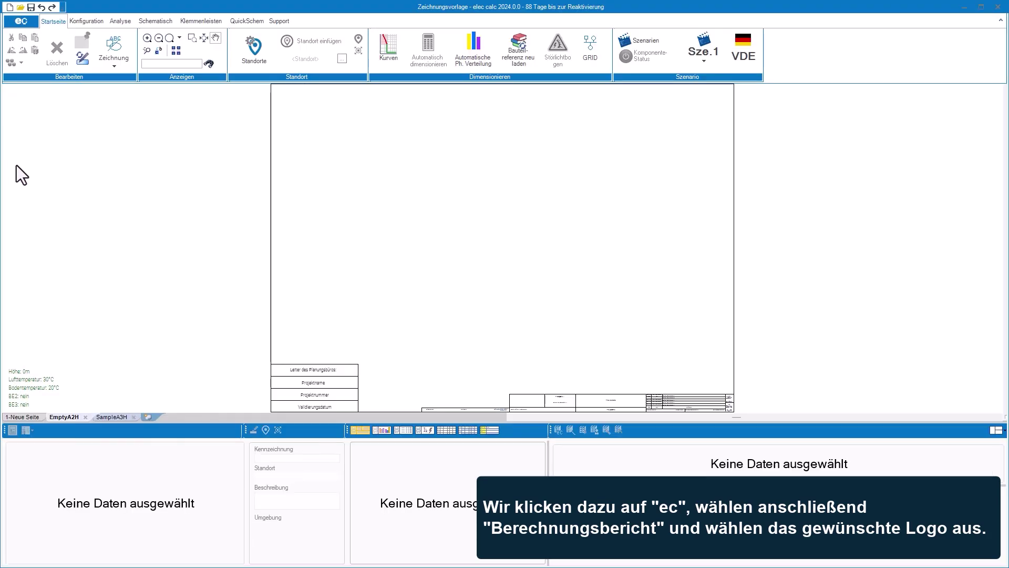
- Add the drawing template Neue Zeichnungsvorlage to the page 1-Neue Seite and check its filled-in title block fields
click(30, 415)
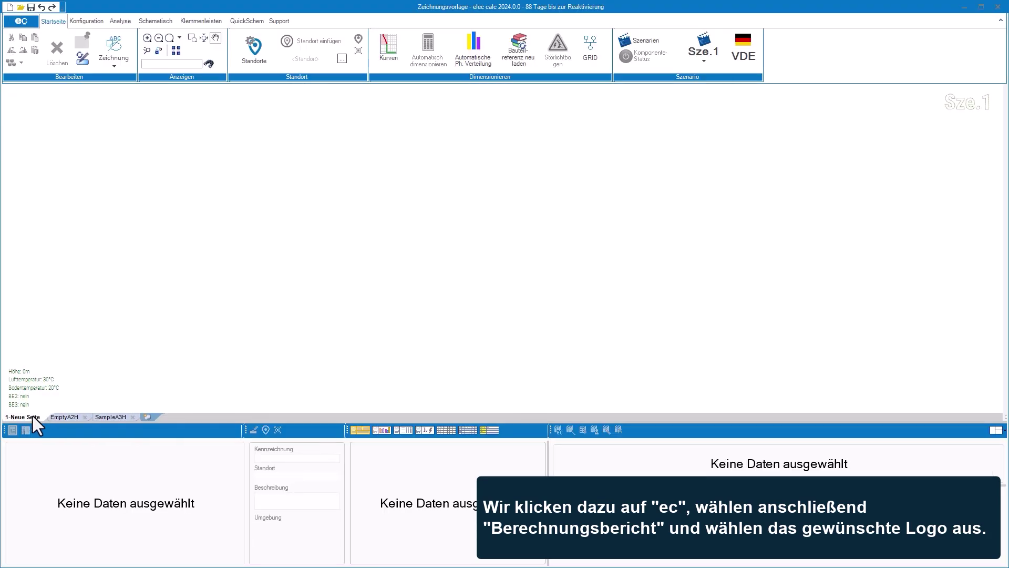
right_click(439, 228)
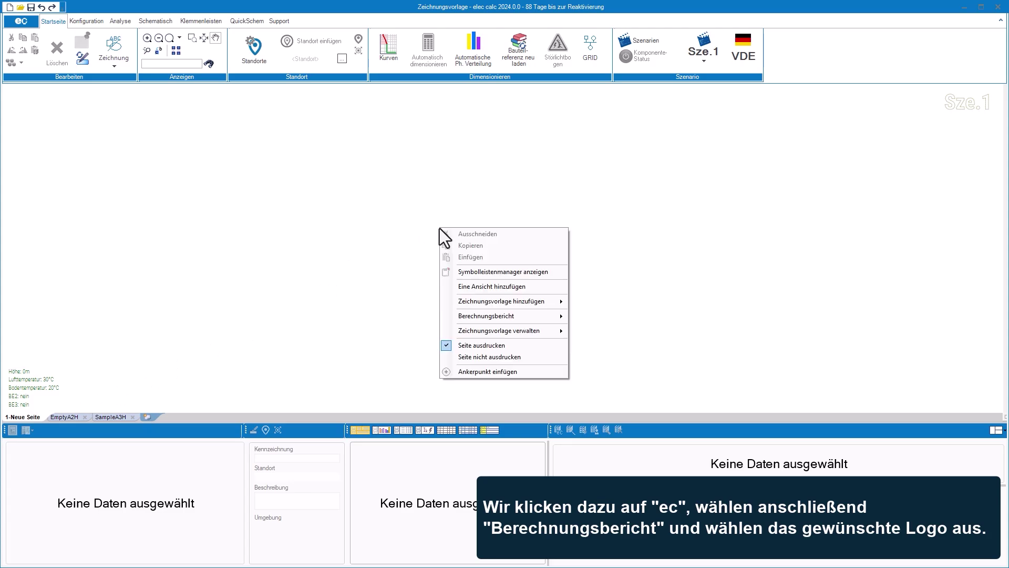
mouse_move(453, 301)
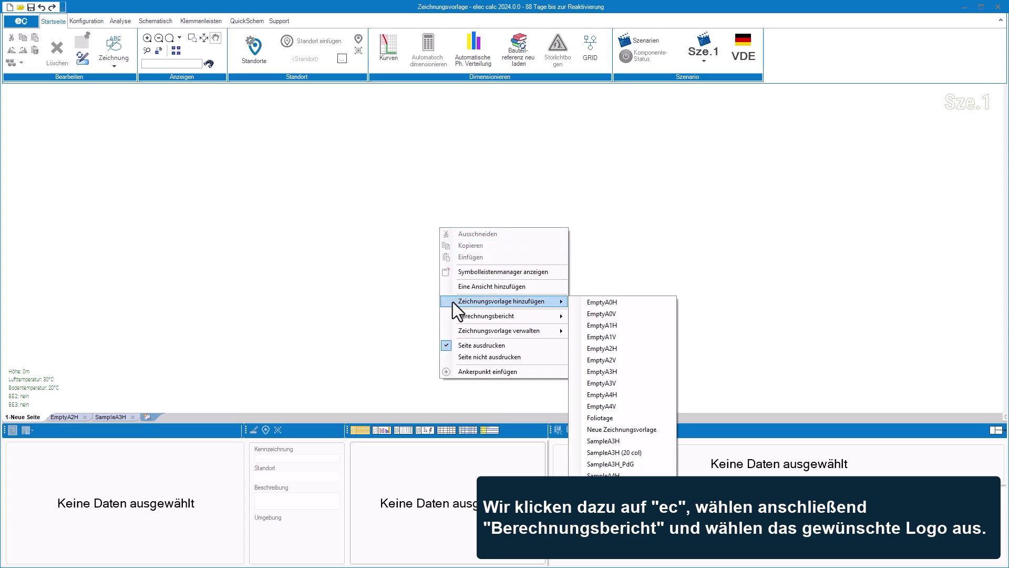
click(638, 429)
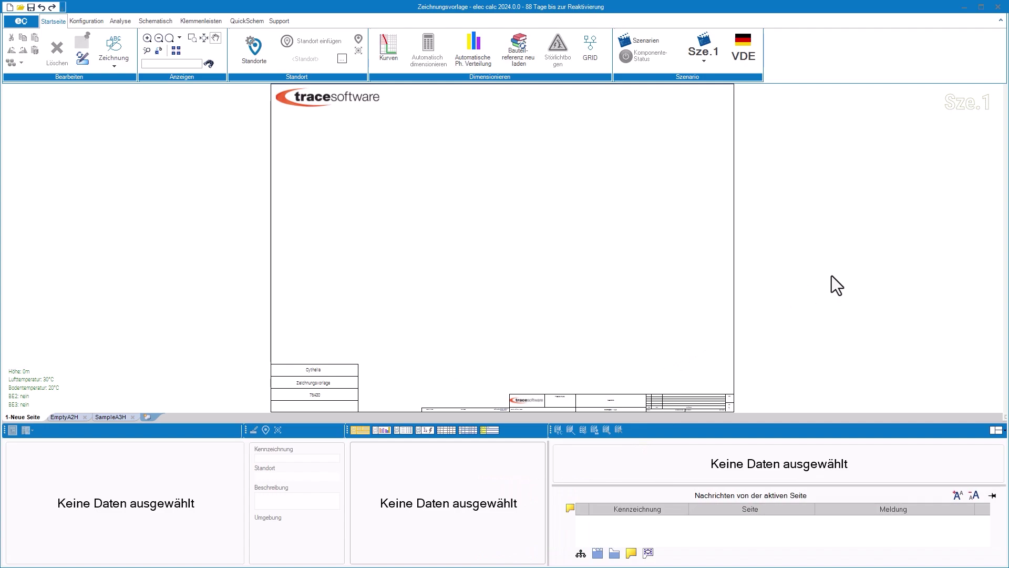
scroll(318, 390, up, 3)
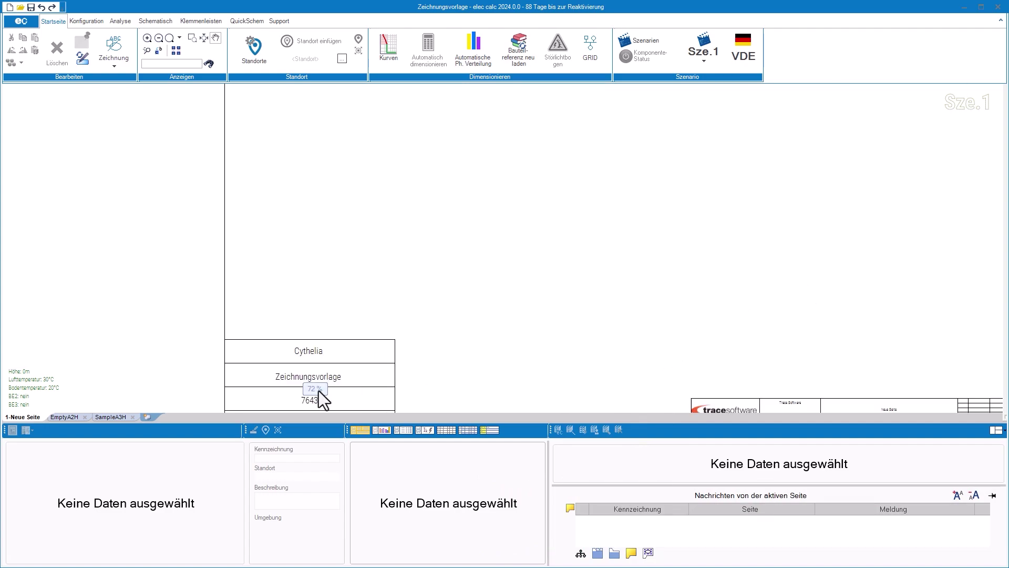
middle_click(698, 247)
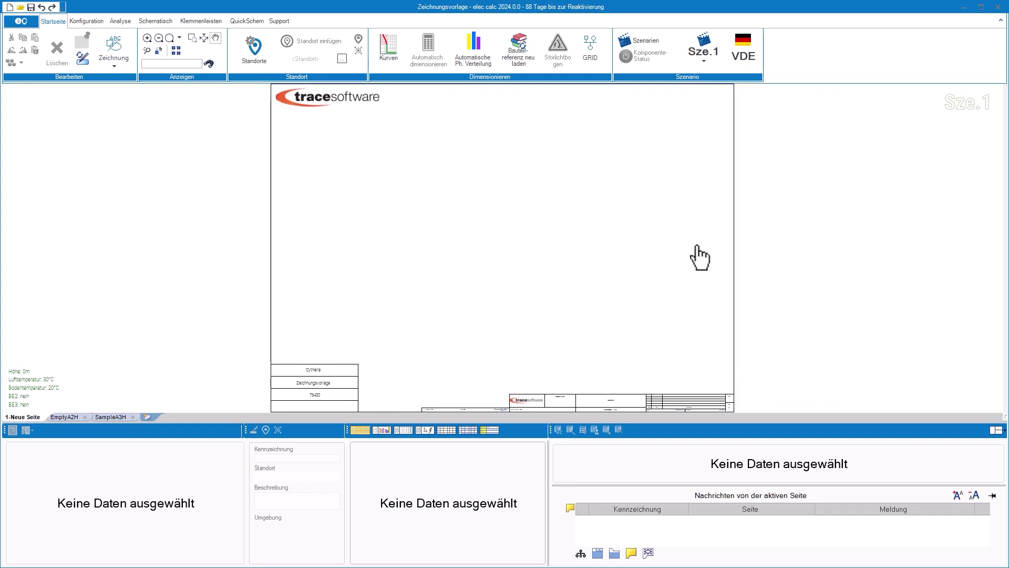